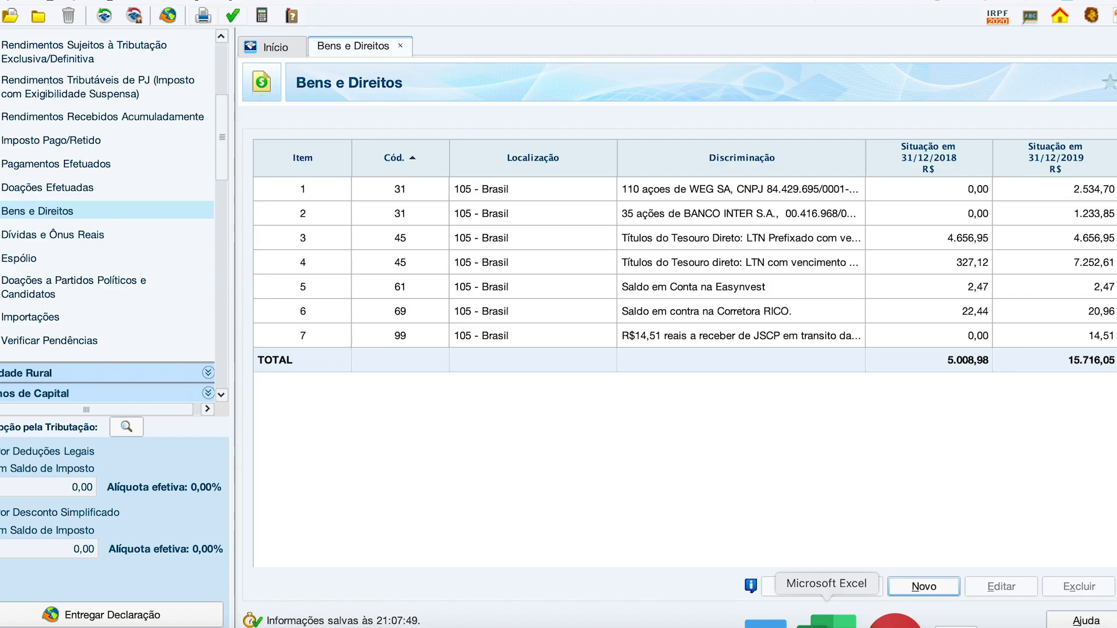
Step: Show the Bens e Direitos table: seven assets, totalling 5.008,98 (2018) and 15.716,05 (2019)
left_click(823, 618)
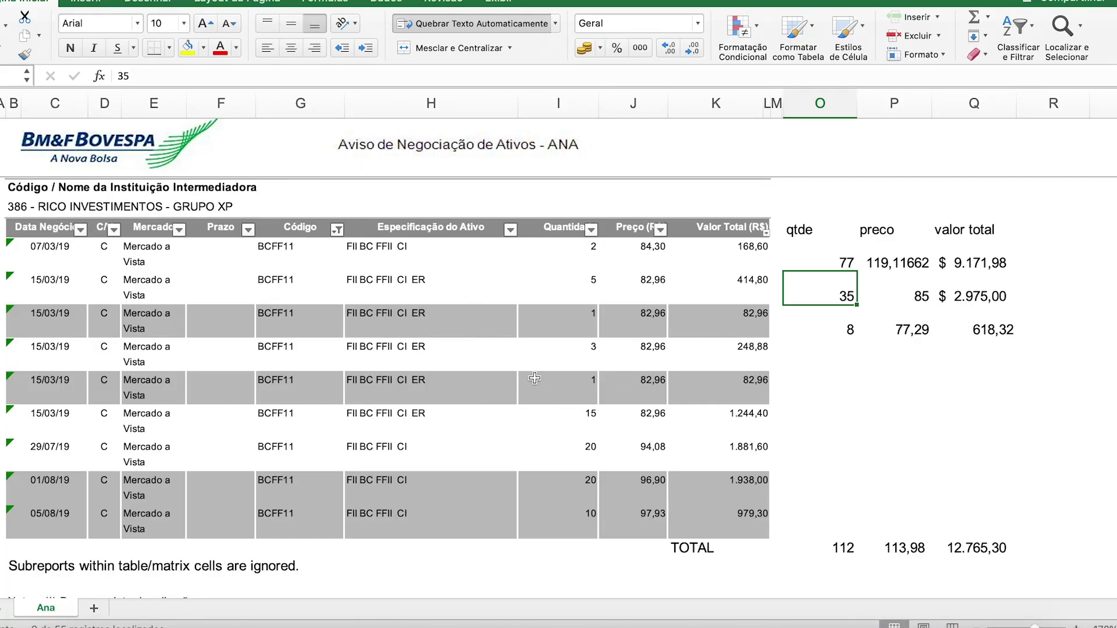
Step: Confirm the Código filter shows BCFF11 and sum its Quantidade column: 112 units
left_click(304, 256)
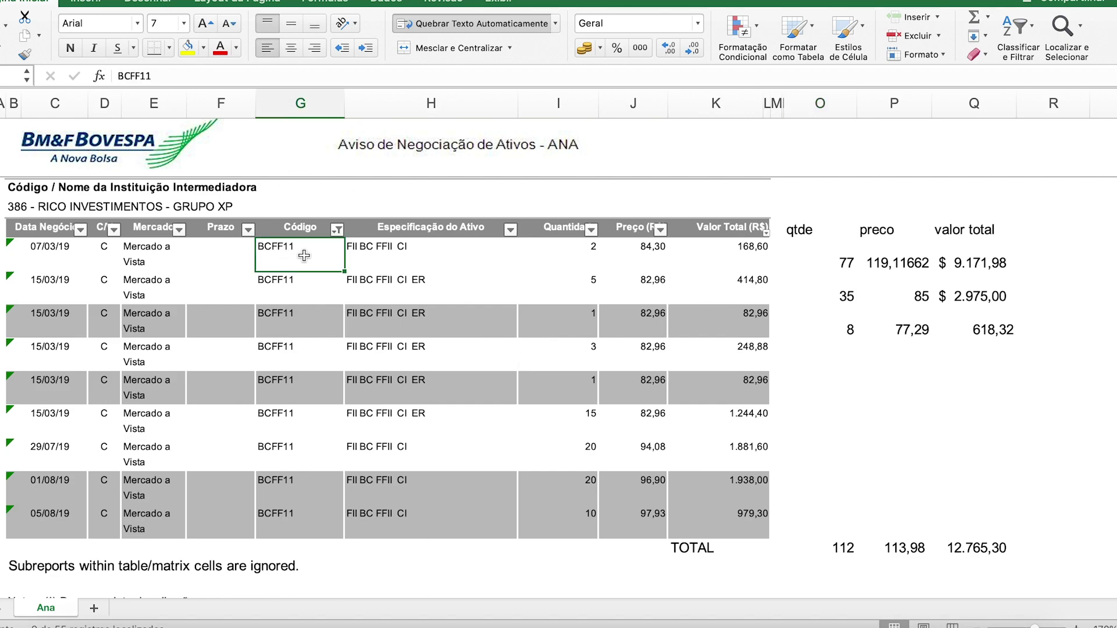
left_click(337, 229)
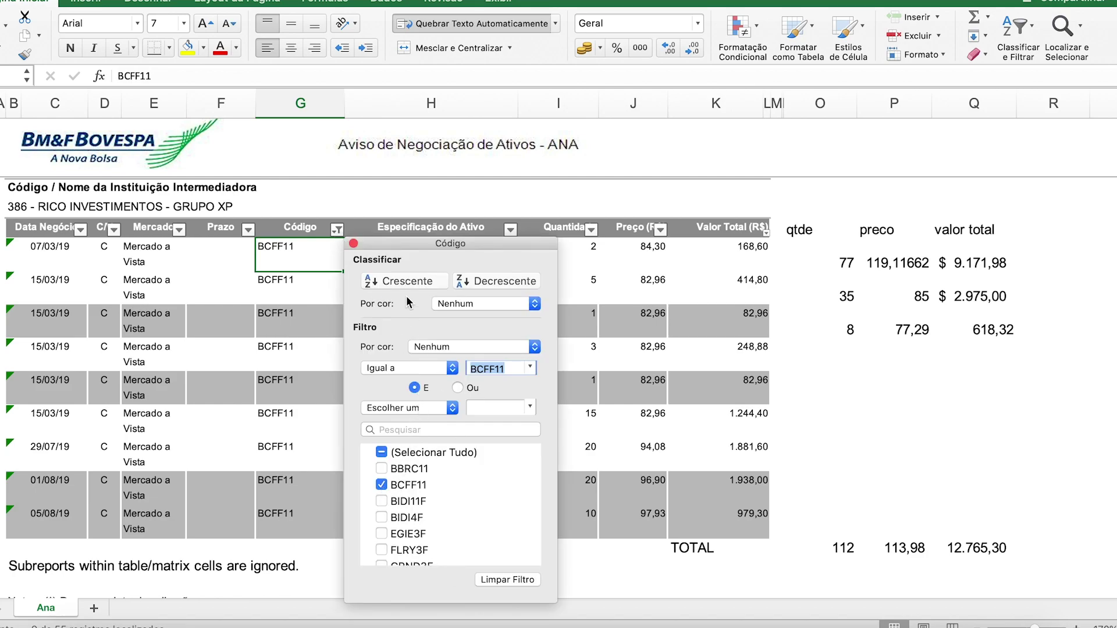
left_click(353, 243)
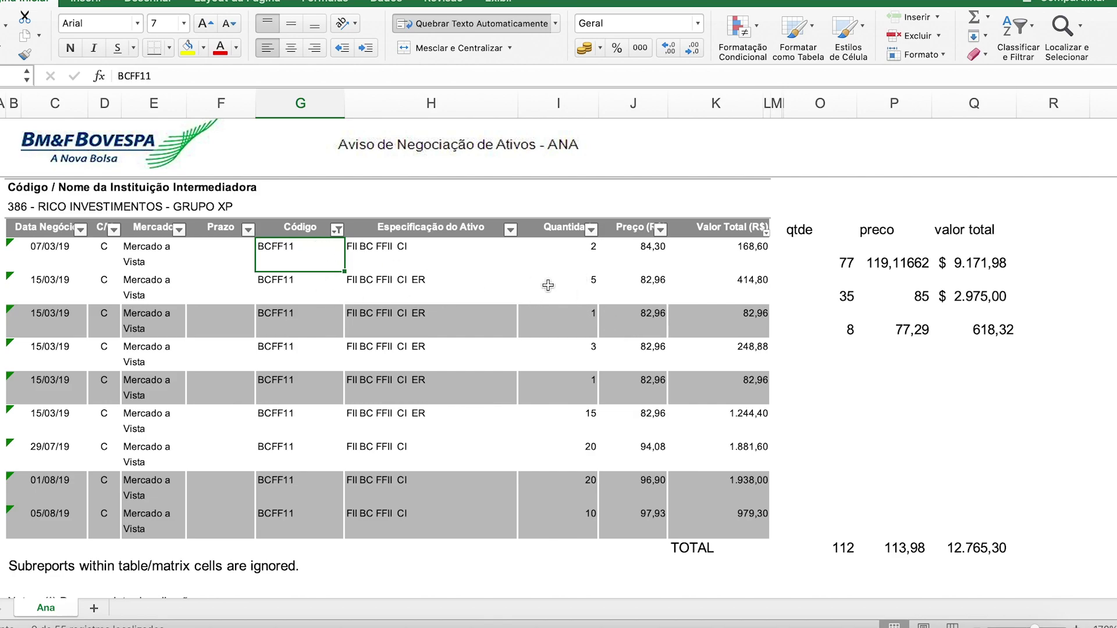
left_click(570, 232)
left_click_drag(590, 263, 589, 526)
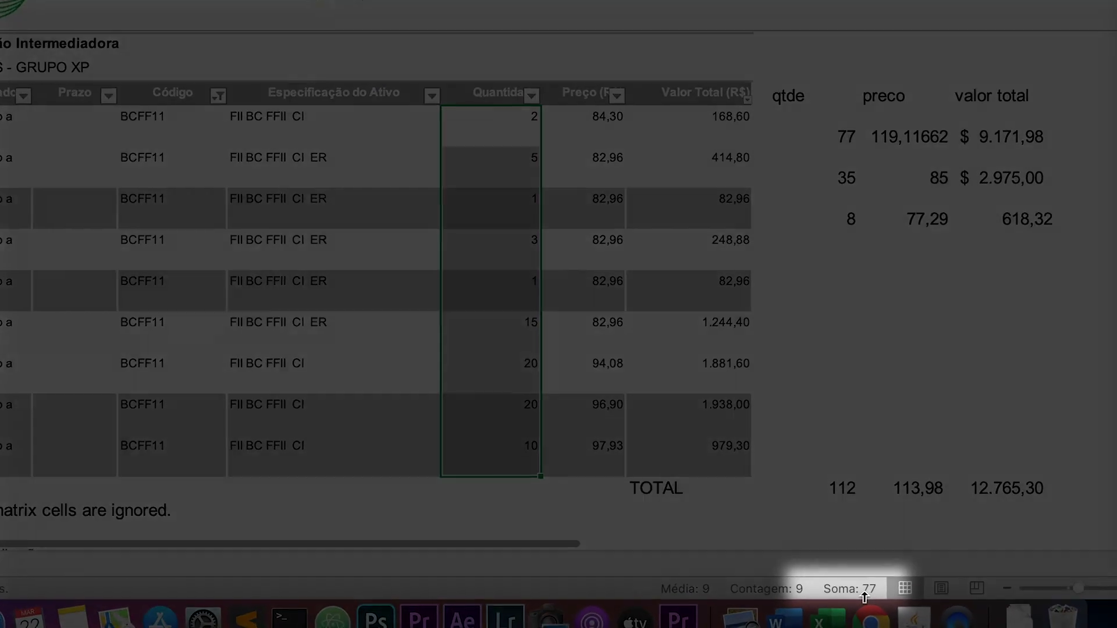
Step: Compare the qtde, preco and valor total summary headings with the Quantidade–Valor Total columns
left_click(824, 125)
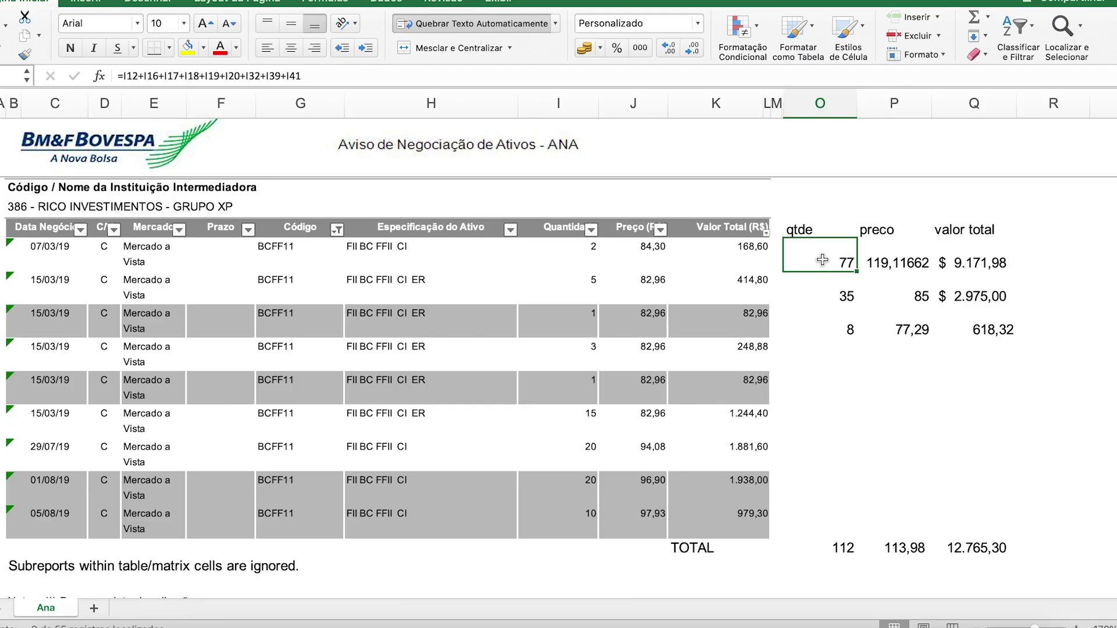
left_click(793, 230)
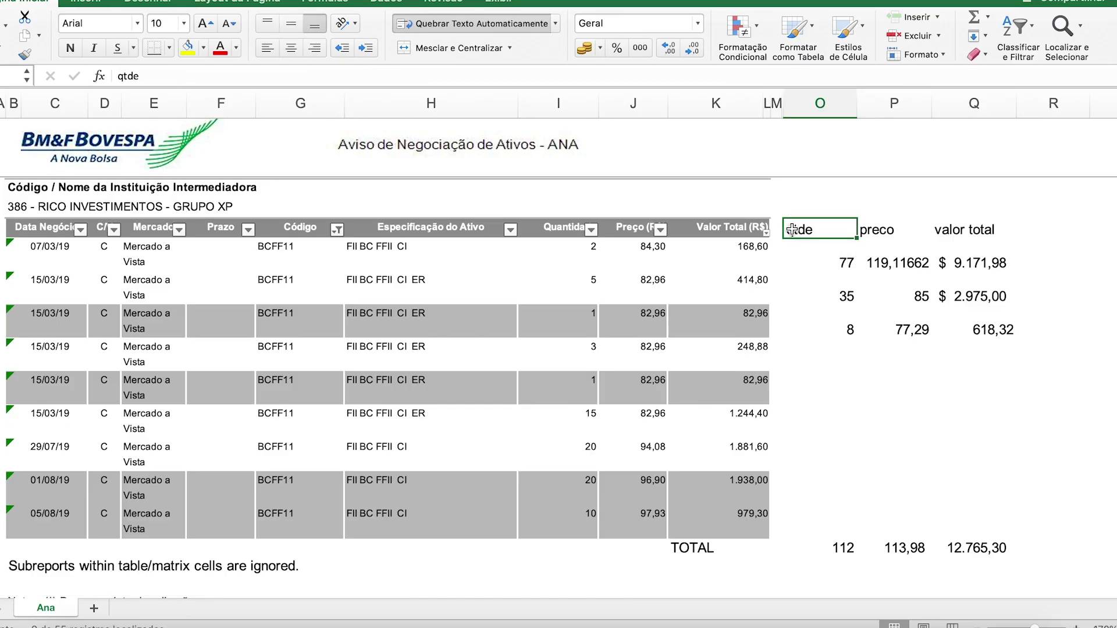
left_click(805, 254)
left_click_drag(803, 231, 950, 228)
left_click_drag(548, 229, 704, 231)
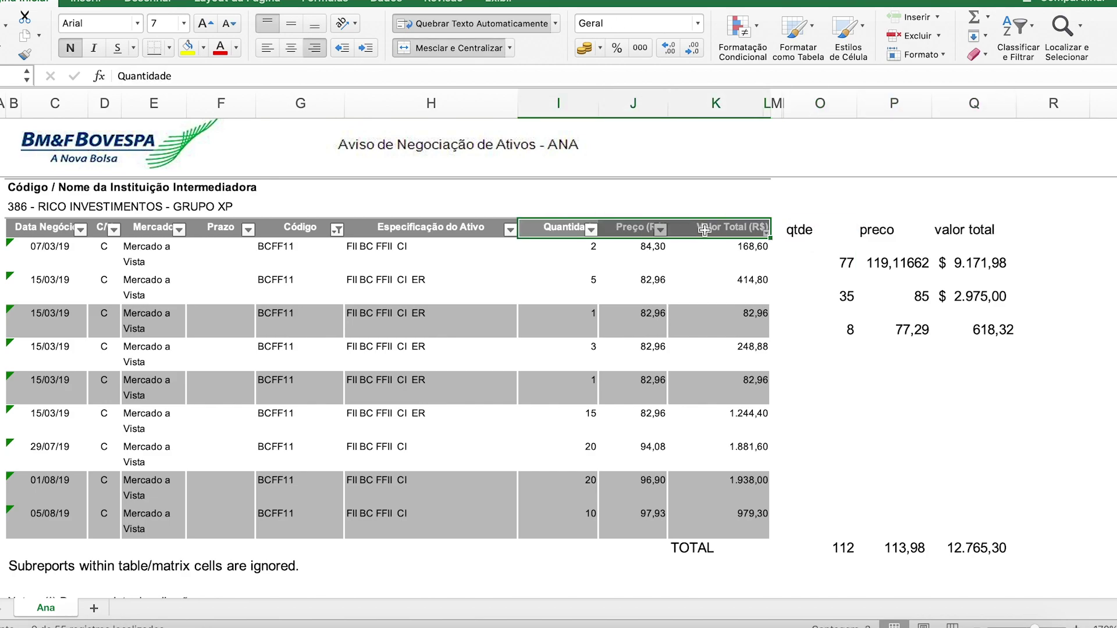
left_click(799, 231)
left_click(874, 231)
left_click(939, 230)
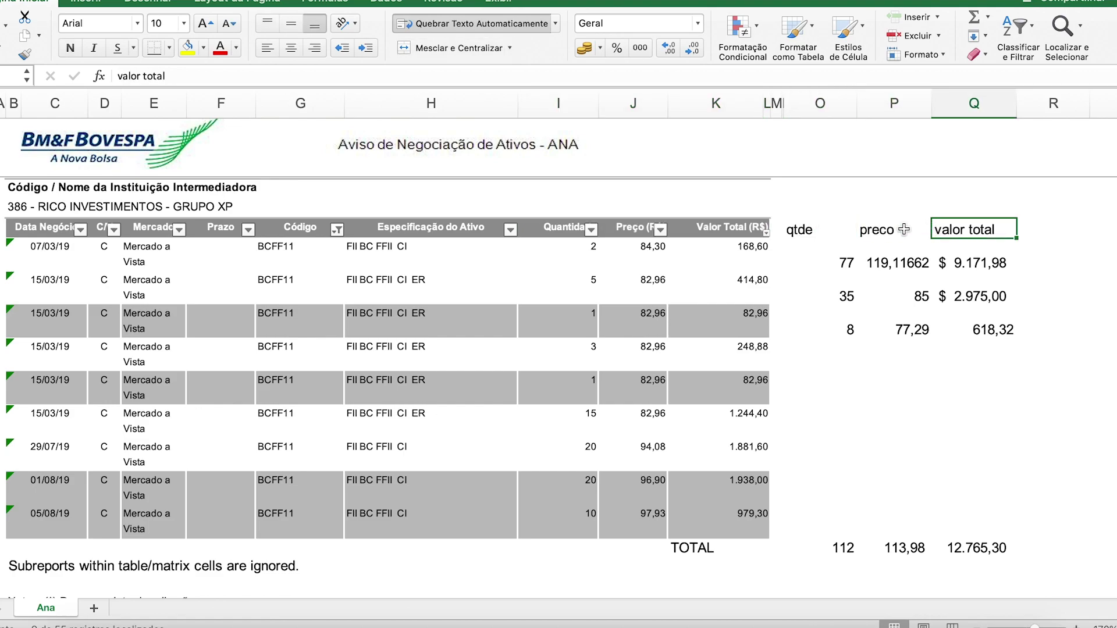
Step: Inspect the 77 qtde formula (=I12+I16+…+I41) against the BCFF11 purchase quantities
left_click(835, 260)
double_click(835, 260)
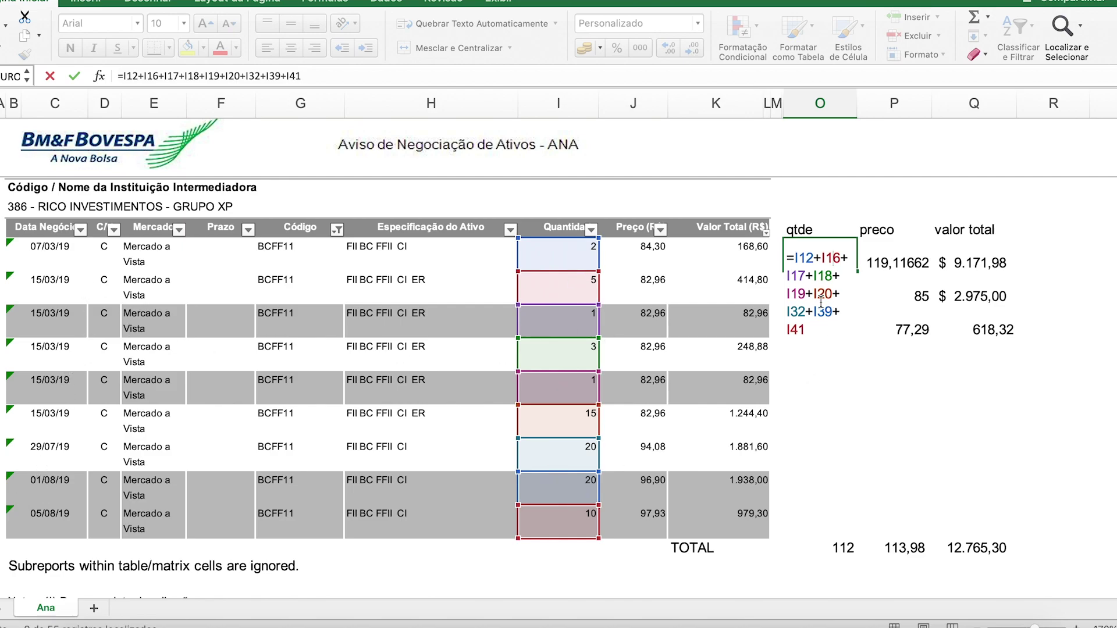
key("Return")
left_click(826, 263)
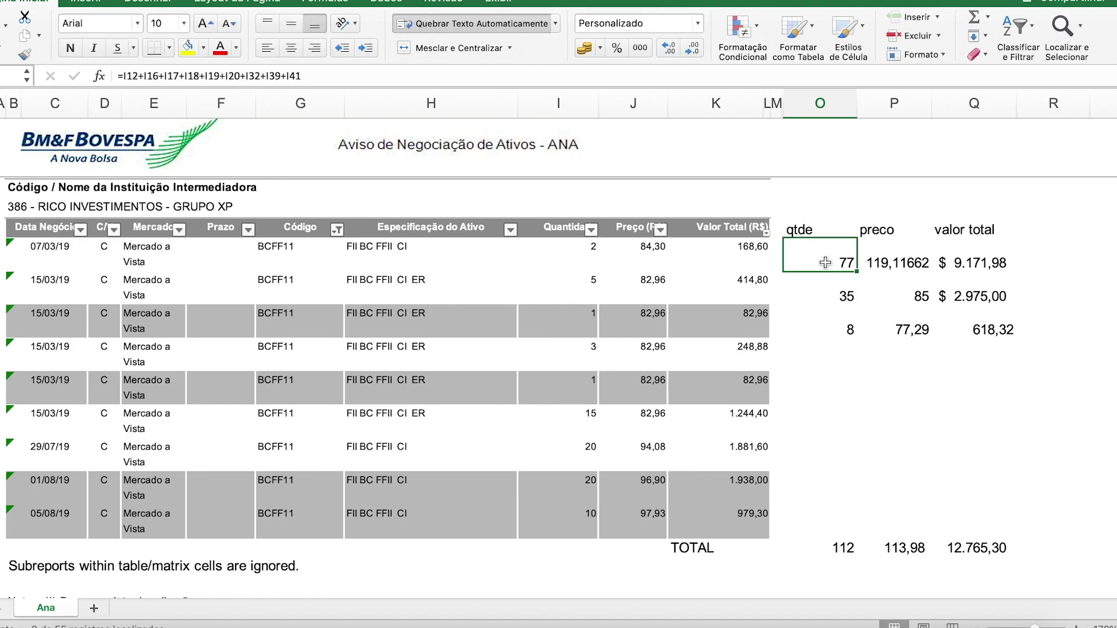
left_click_drag(571, 251, 565, 522)
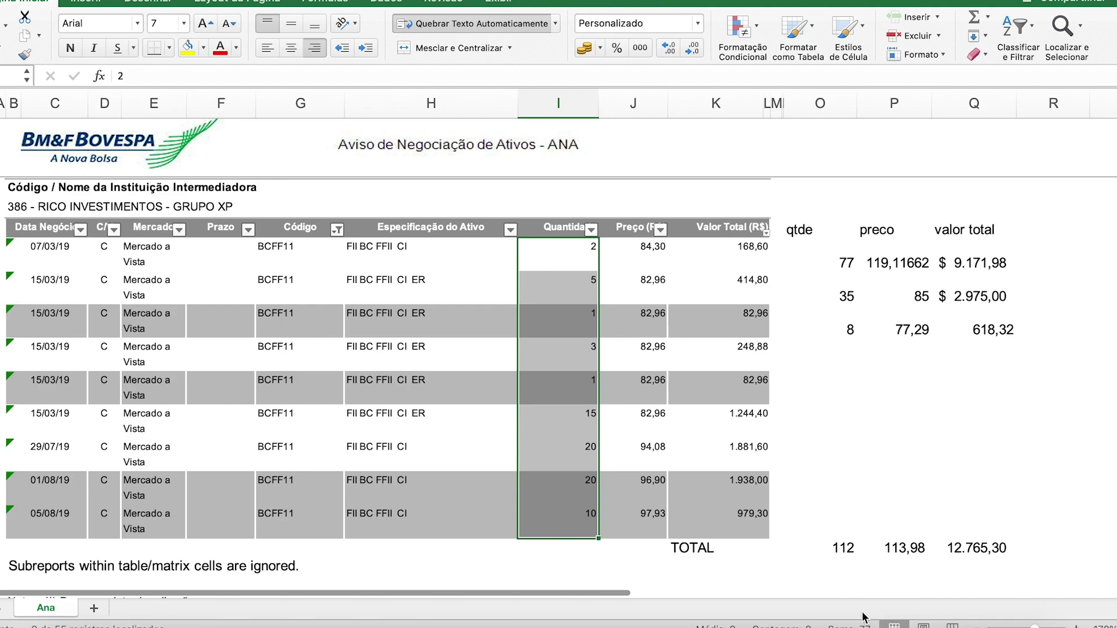
left_click(842, 267)
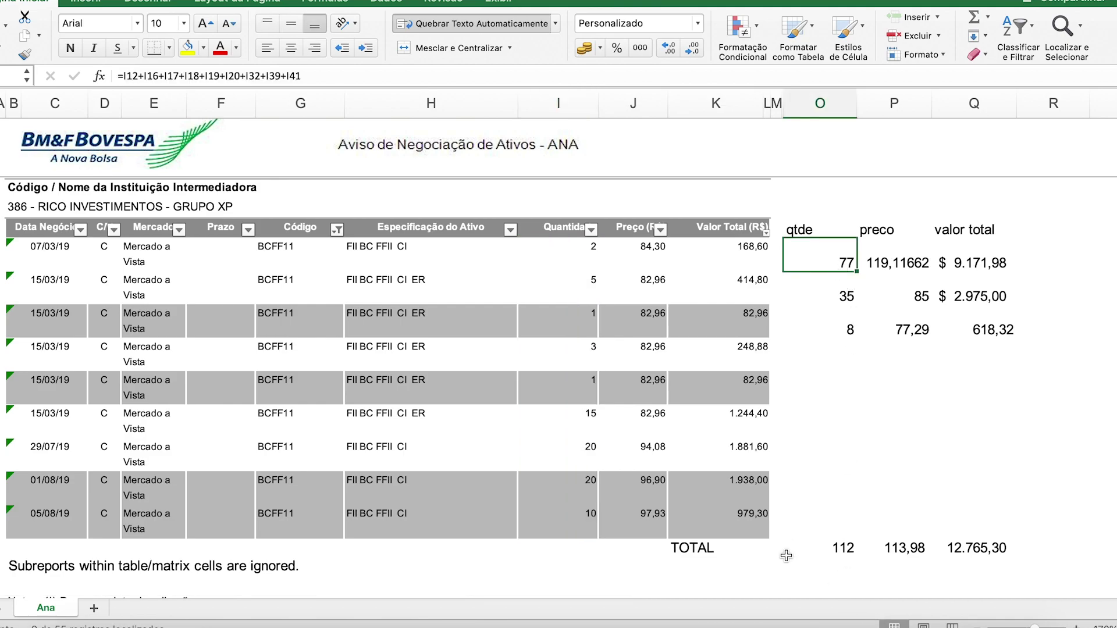
key("super+Tab")
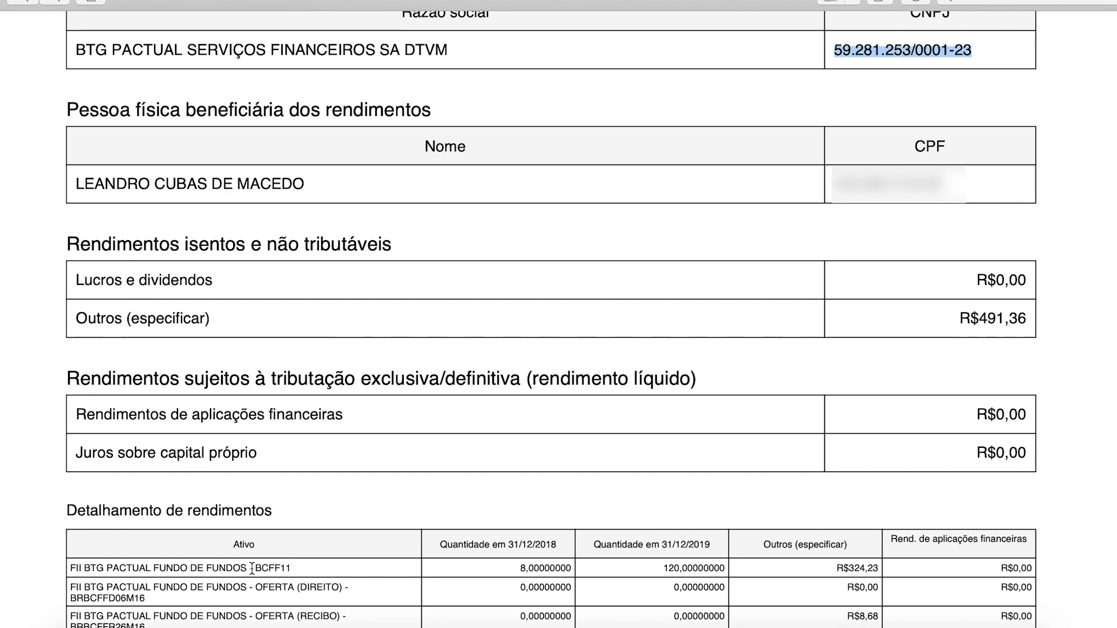
Step: Locate BCFF11 in the income report, holding 120 units at 31/12/2019
left_click_drag(251, 568, 309, 568)
left_click_drag(663, 568, 713, 547)
left_click(664, 570)
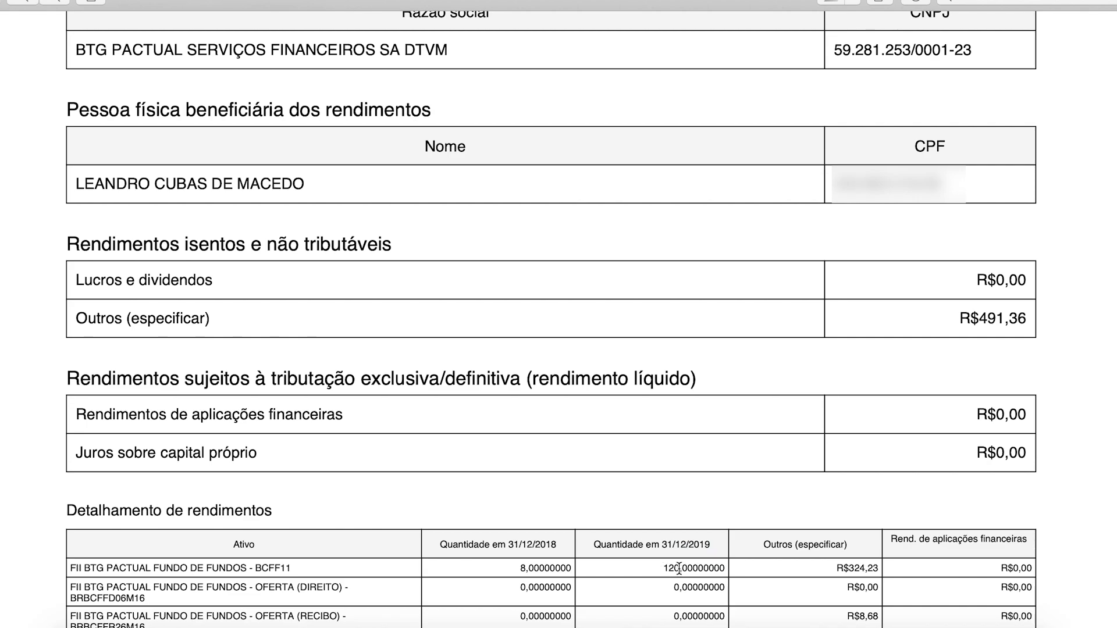
left_click_drag(680, 567, 657, 568)
key("super+Tab")
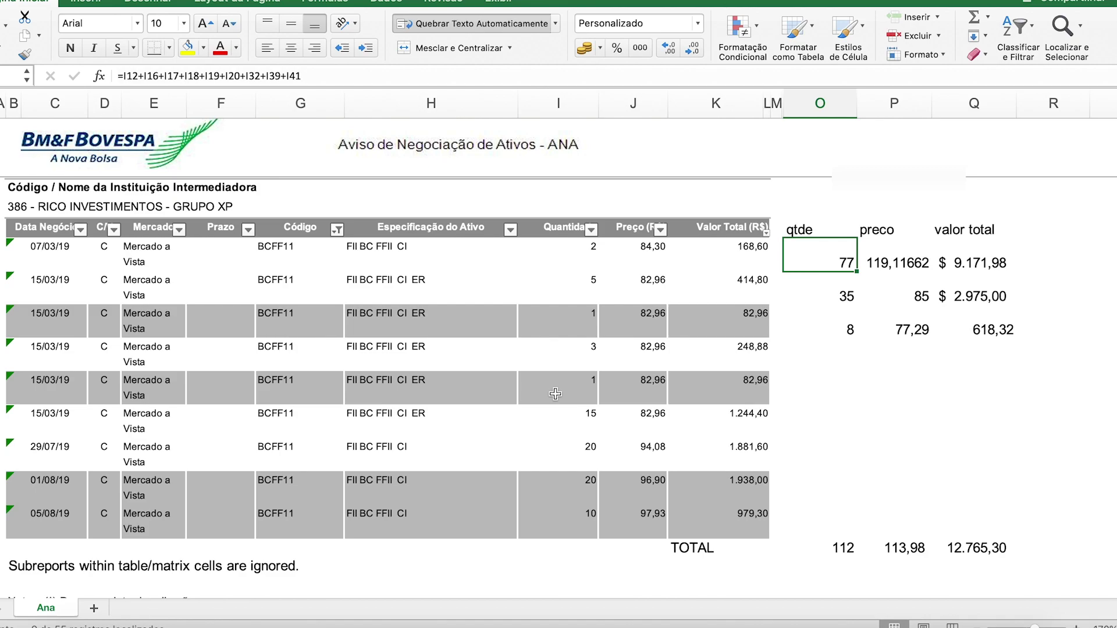
left_click_drag(580, 251, 580, 519)
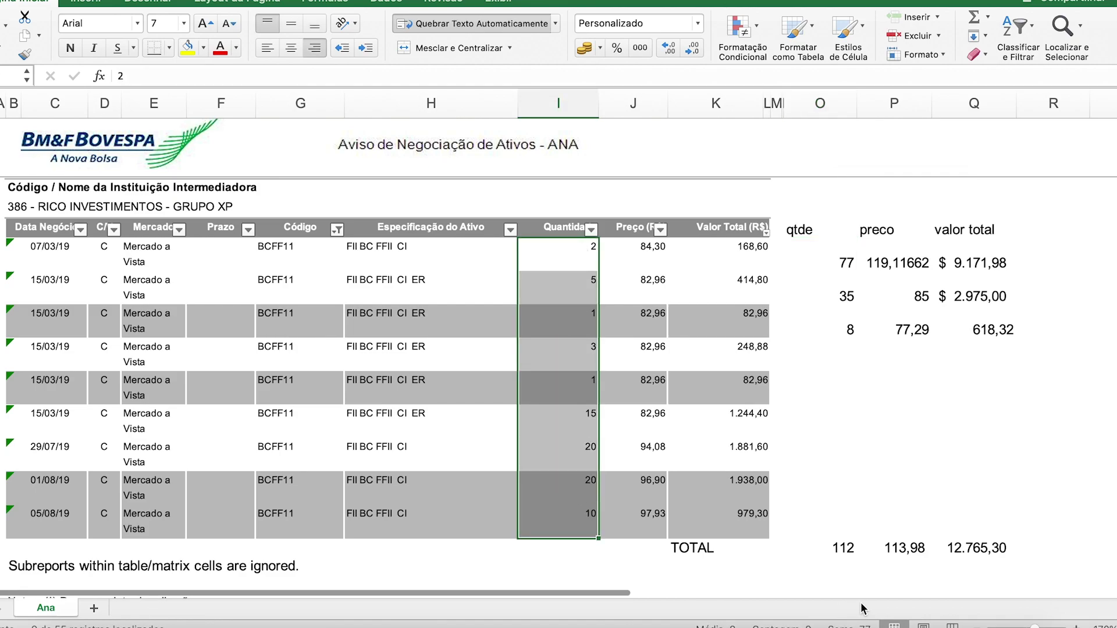
left_click(833, 264)
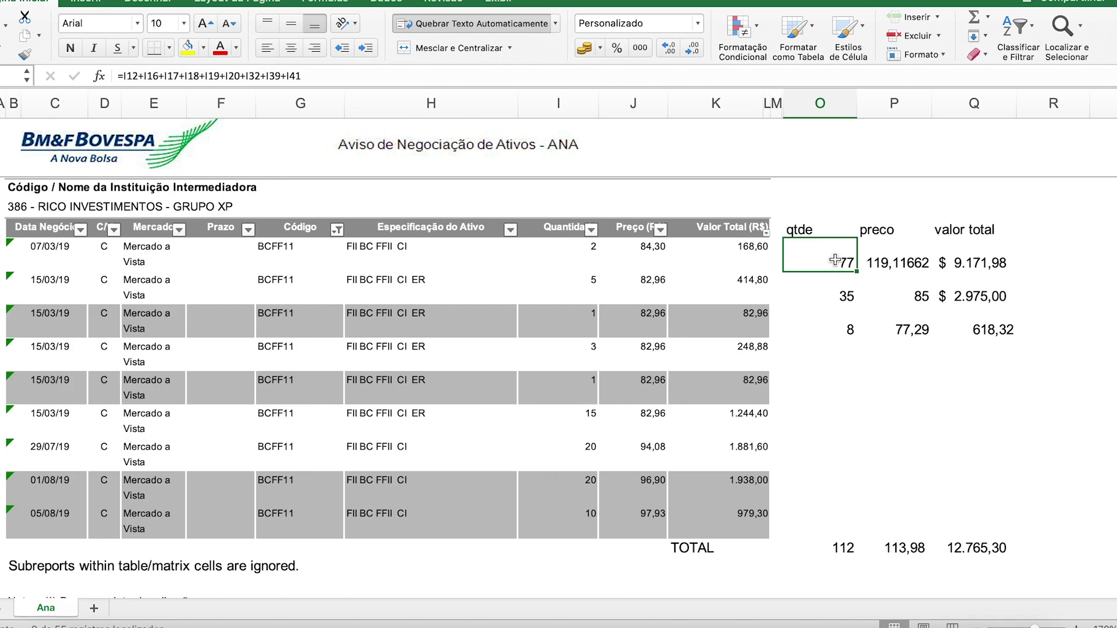
scroll(835, 260, "down", 1)
left_click(748, 614)
left_click(664, 558)
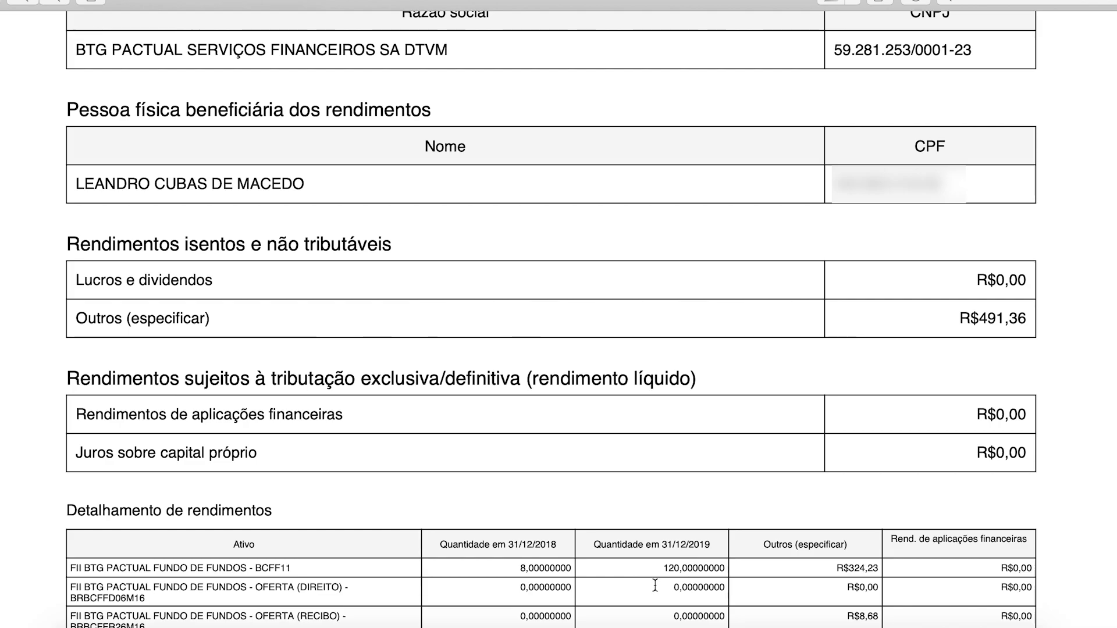
key("super+Tab")
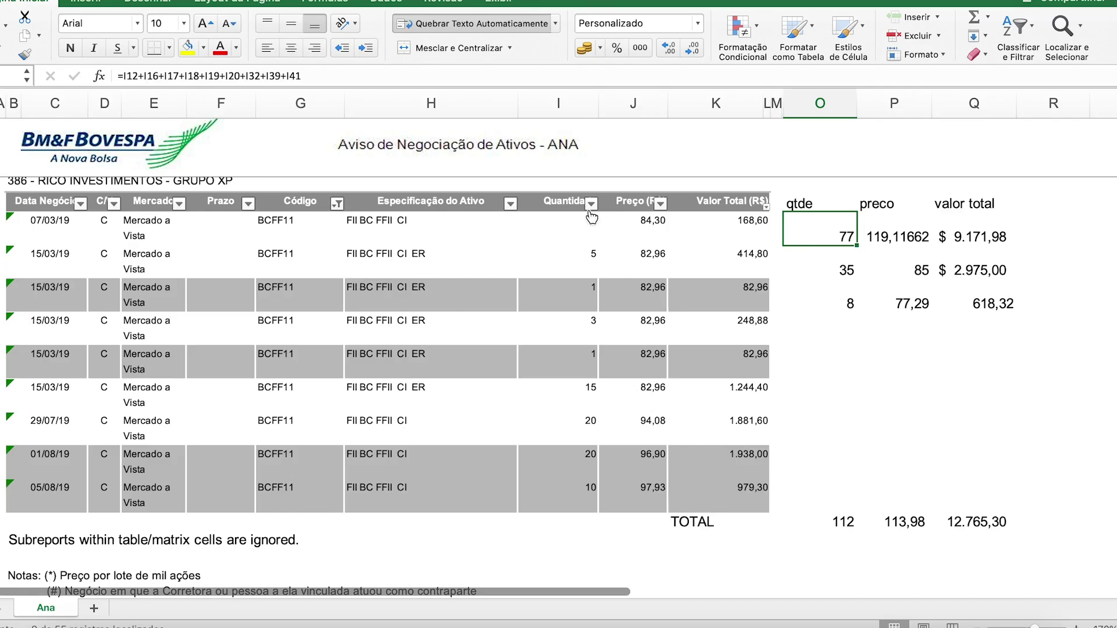
left_click_drag(583, 222, 575, 487)
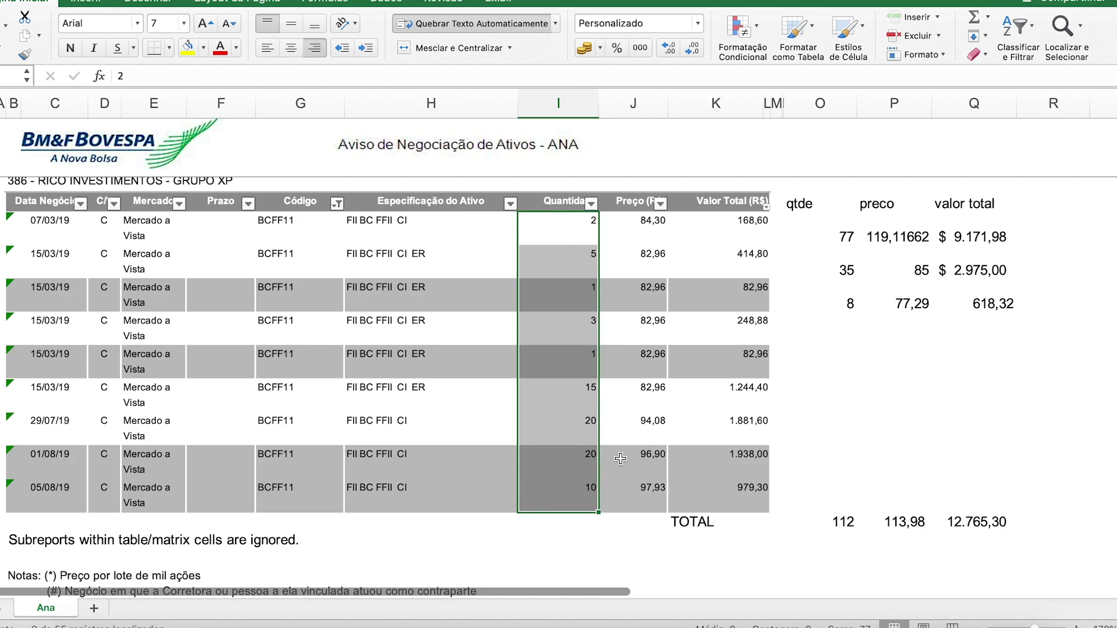
left_click(844, 302)
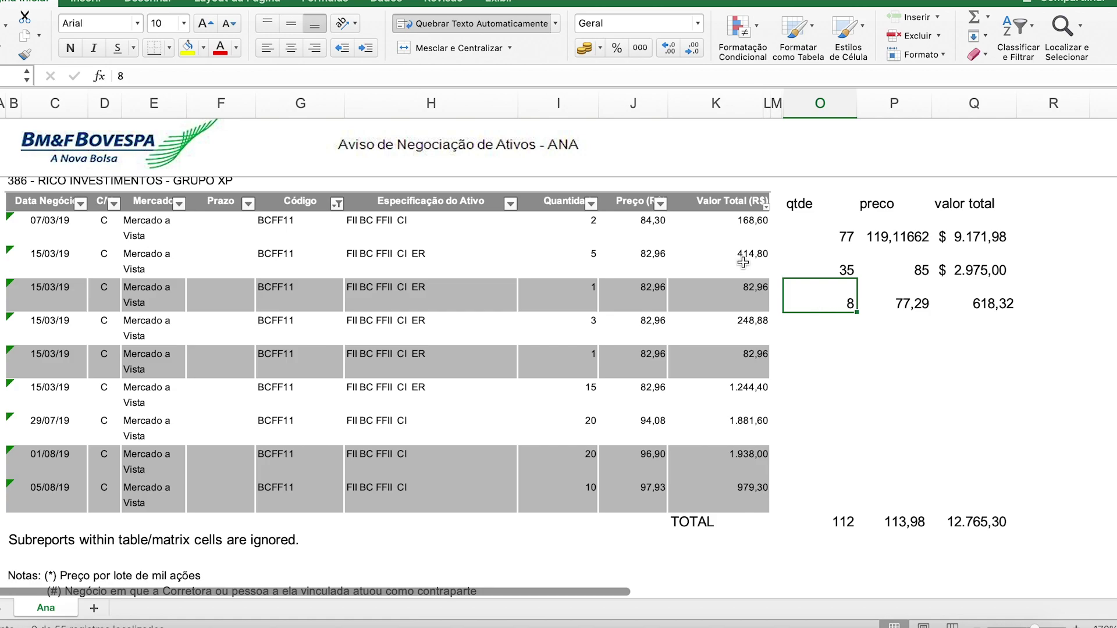
left_click_drag(591, 222, 571, 495)
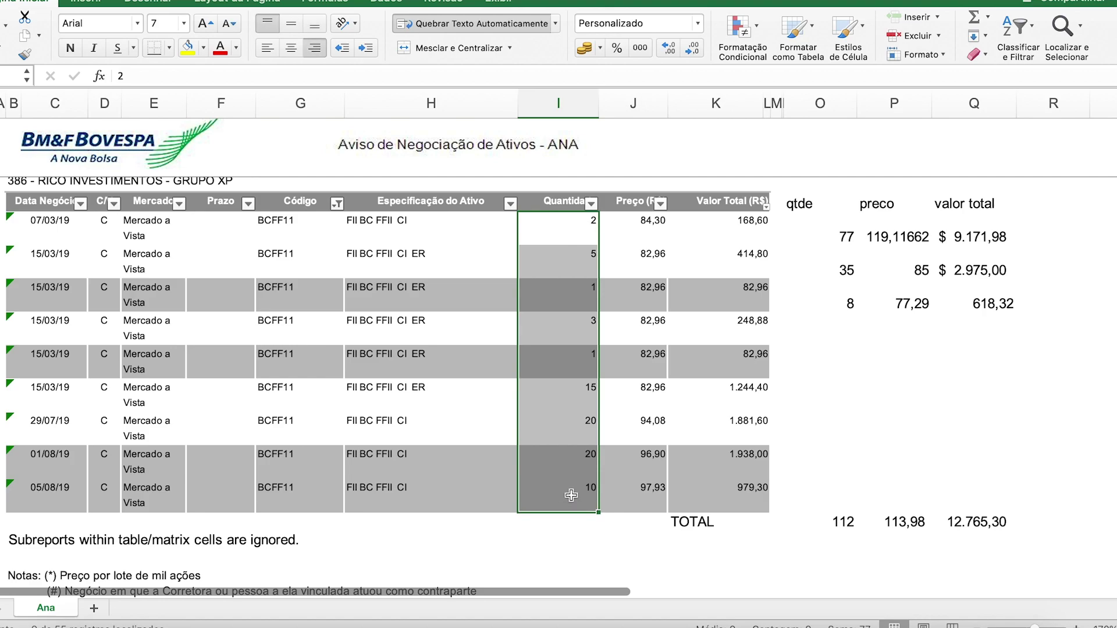
left_click(849, 302)
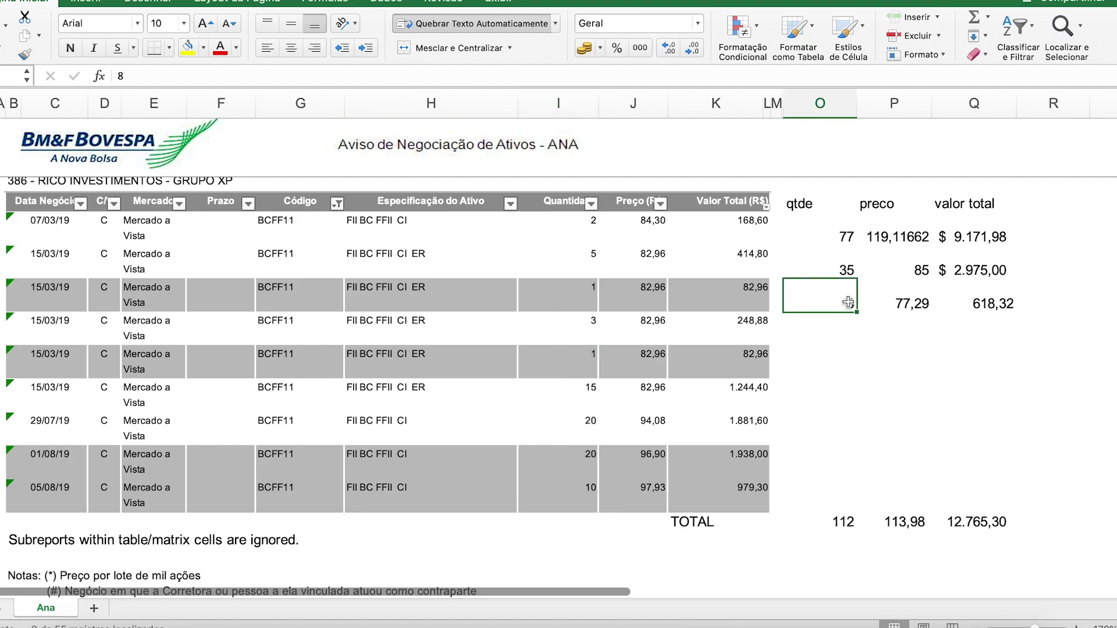
left_click(844, 236)
left_click(845, 300)
left_click(840, 269)
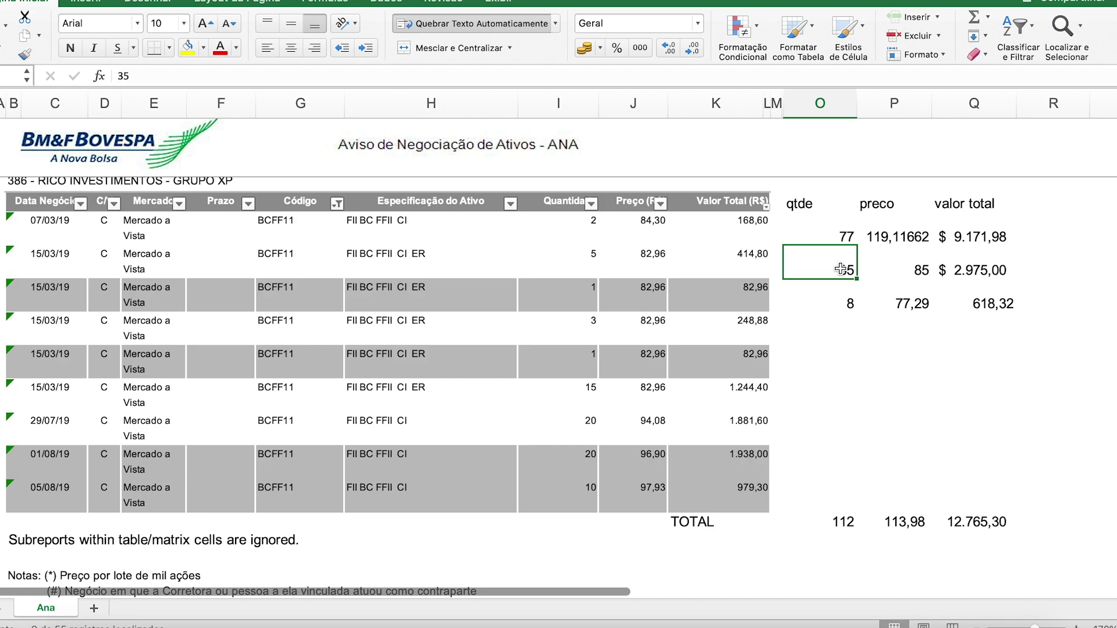
left_click(840, 291)
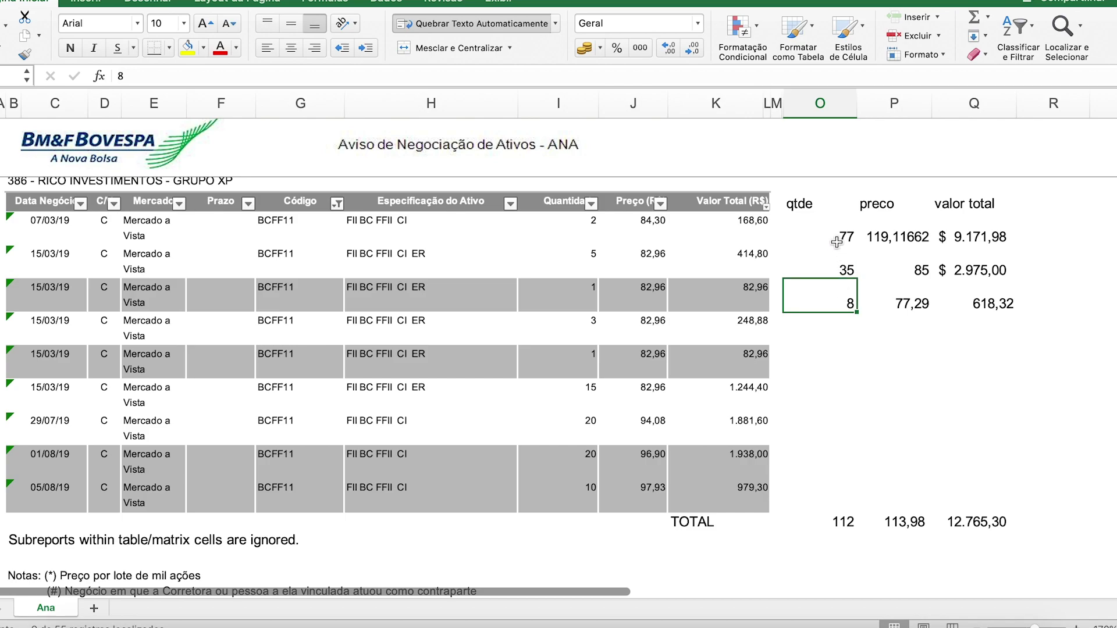
left_click(822, 270)
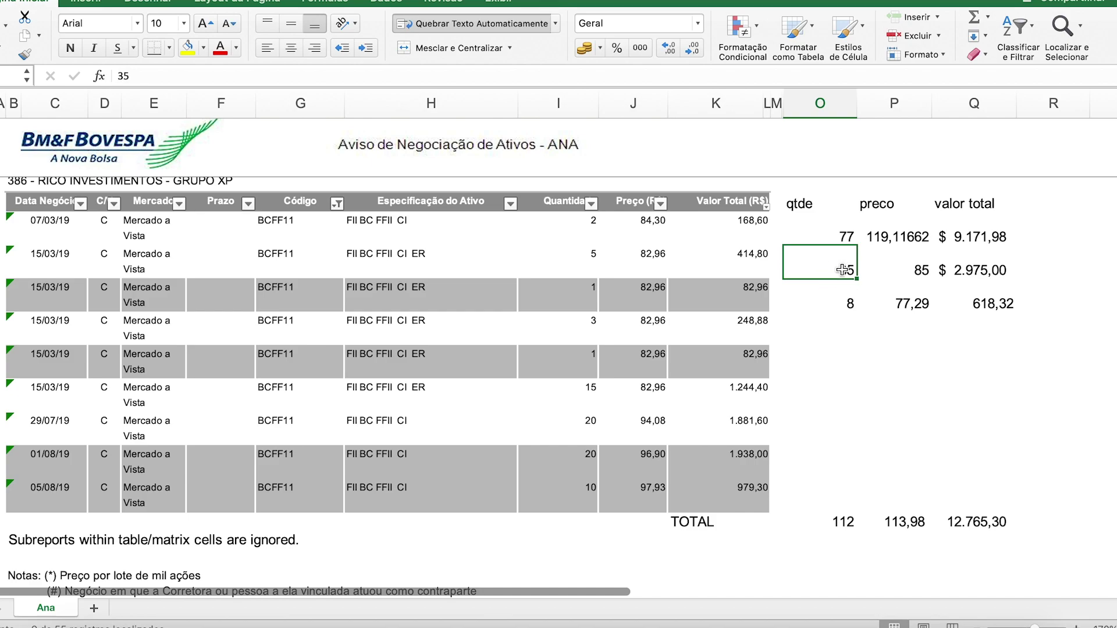
left_click(921, 274)
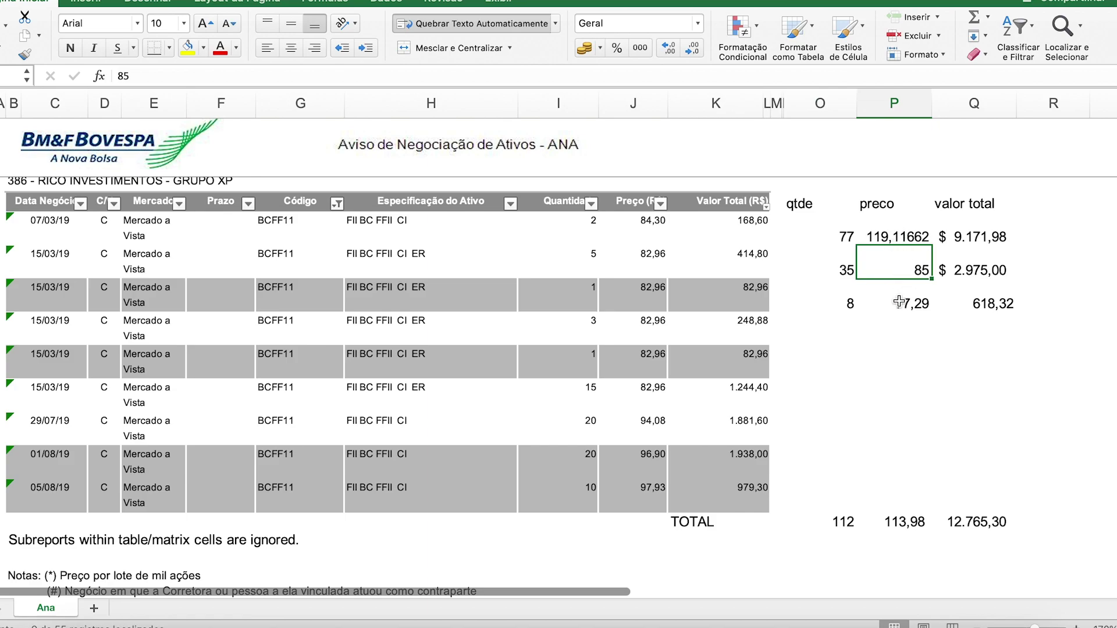
Step: Confirm the 9.171,98 valor total SUM and review the 119,11662 average price in P12
left_click_drag(838, 235, 971, 236)
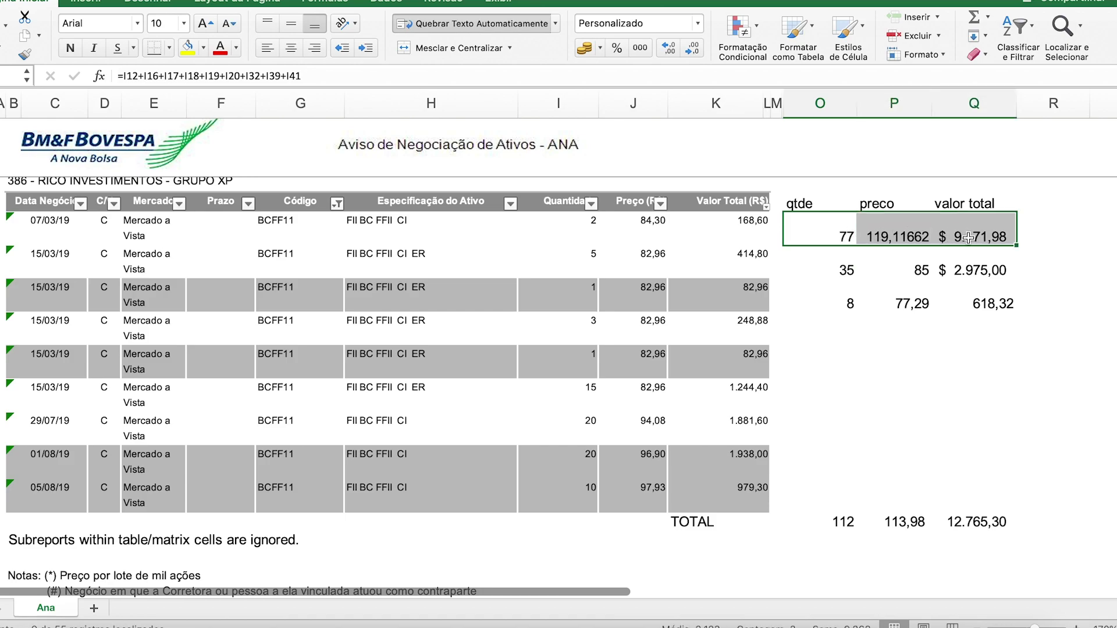
left_click(580, 238)
left_click_drag(579, 238, 560, 496)
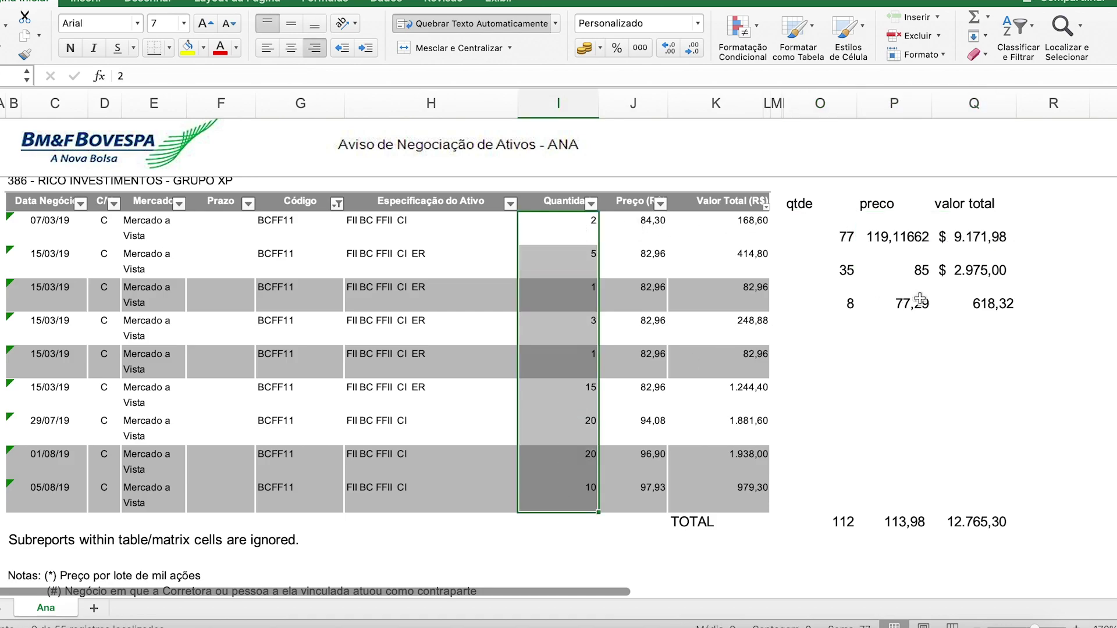
left_click(987, 226)
double_click(980, 233)
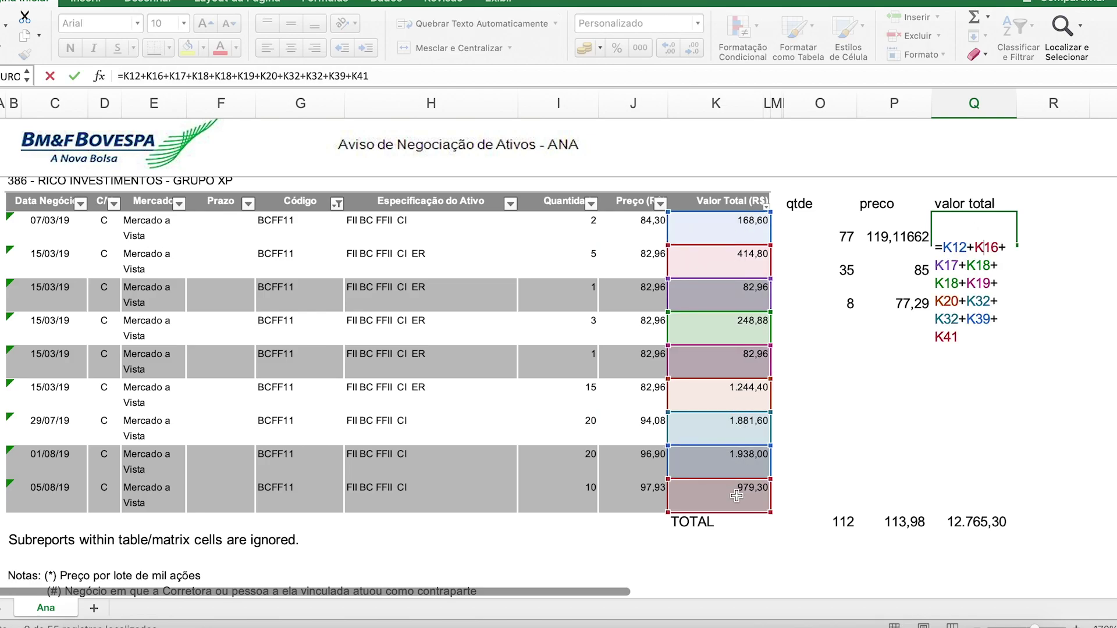
key("Return")
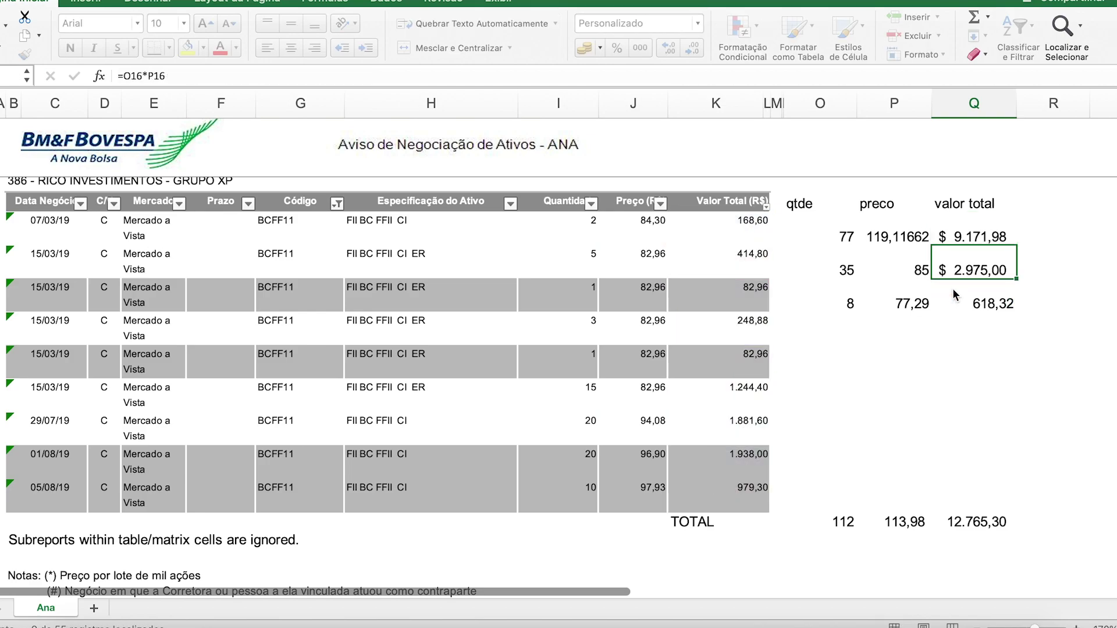
left_click(989, 239)
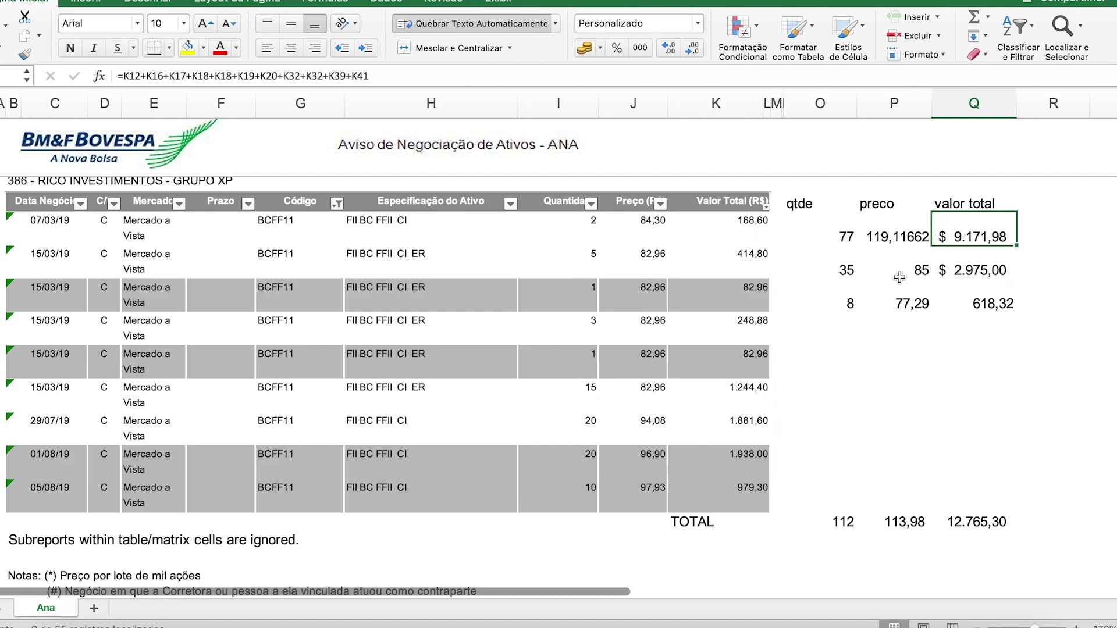
left_click(901, 224)
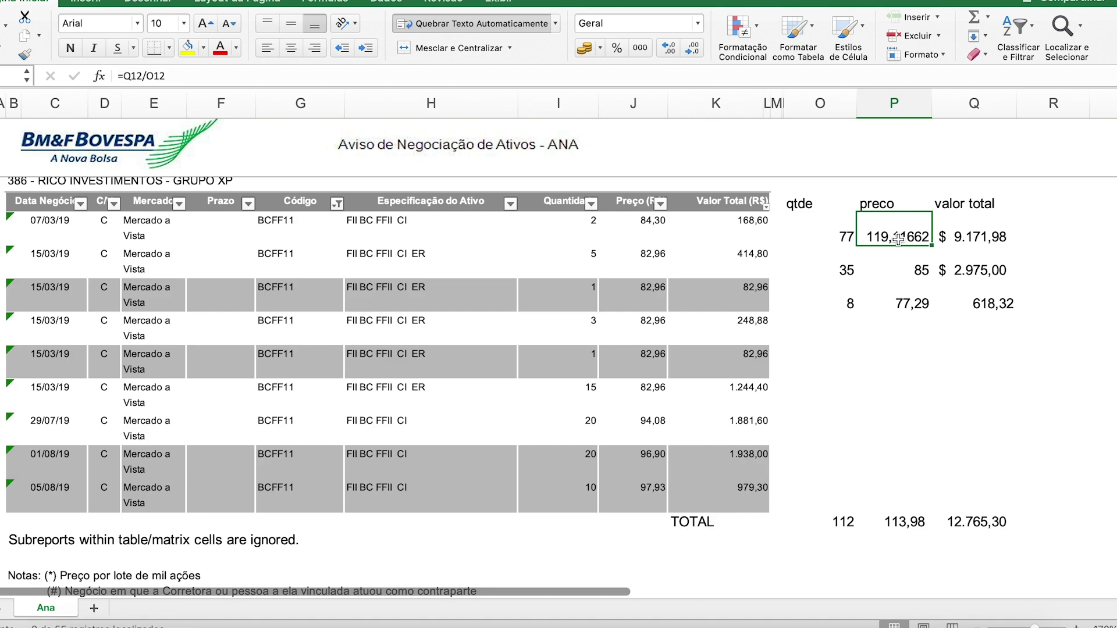
Step: Rewrite P12 as =Q12/O12, giving an average price of 119,12
double_click(897, 237)
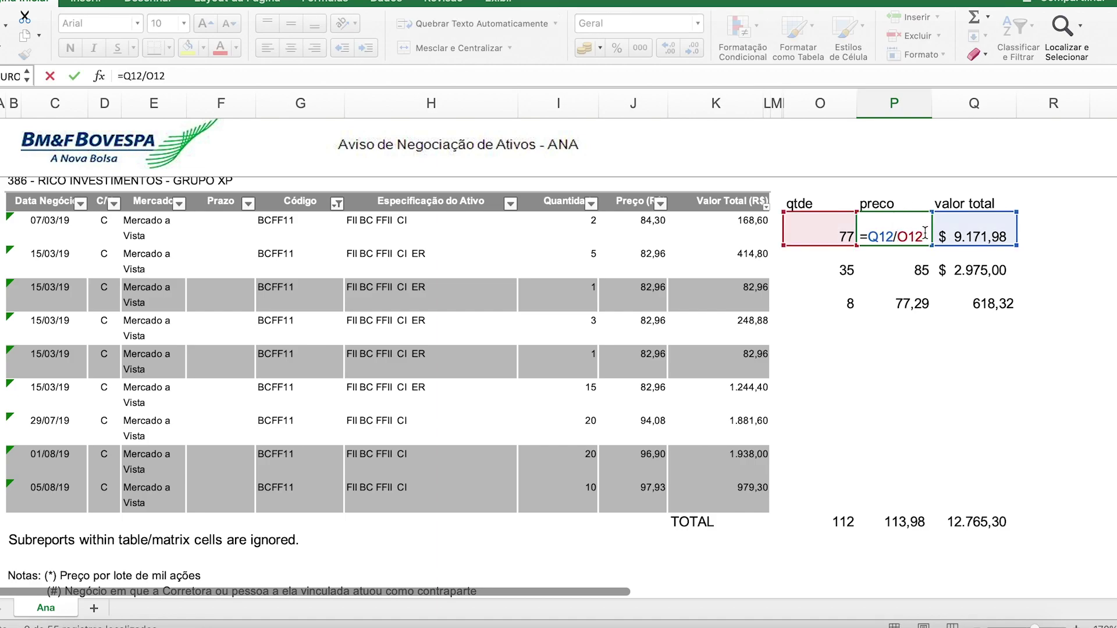
left_click(1026, 285)
left_click(916, 238)
key("Delete")
left_click(895, 295)
left_click(901, 241)
type("=")
left_click(968, 236)
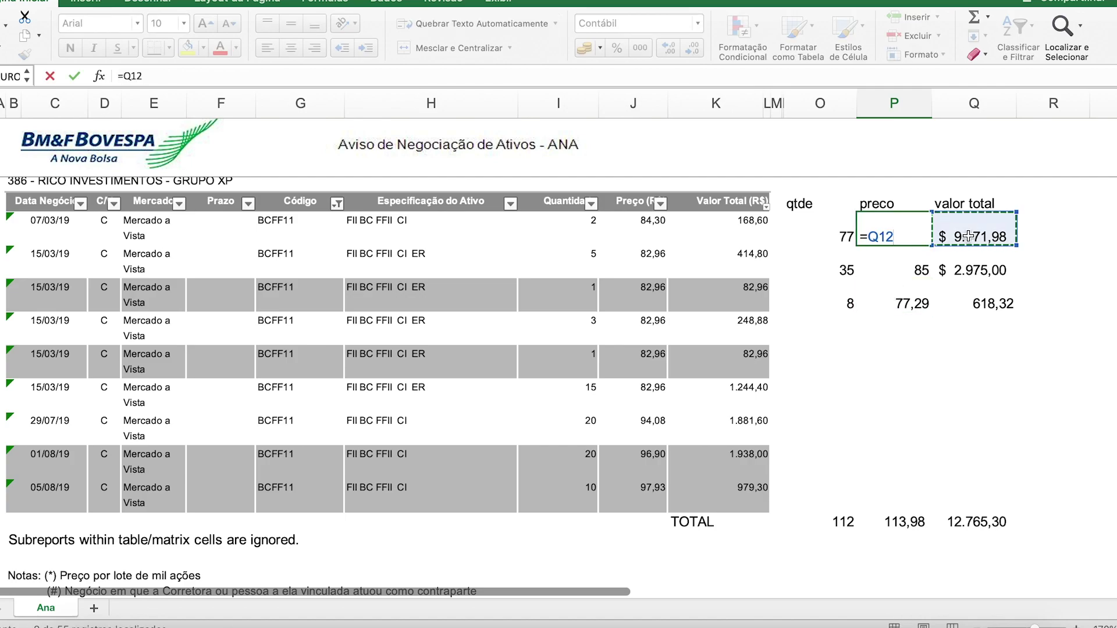
type("/")
left_click(828, 229)
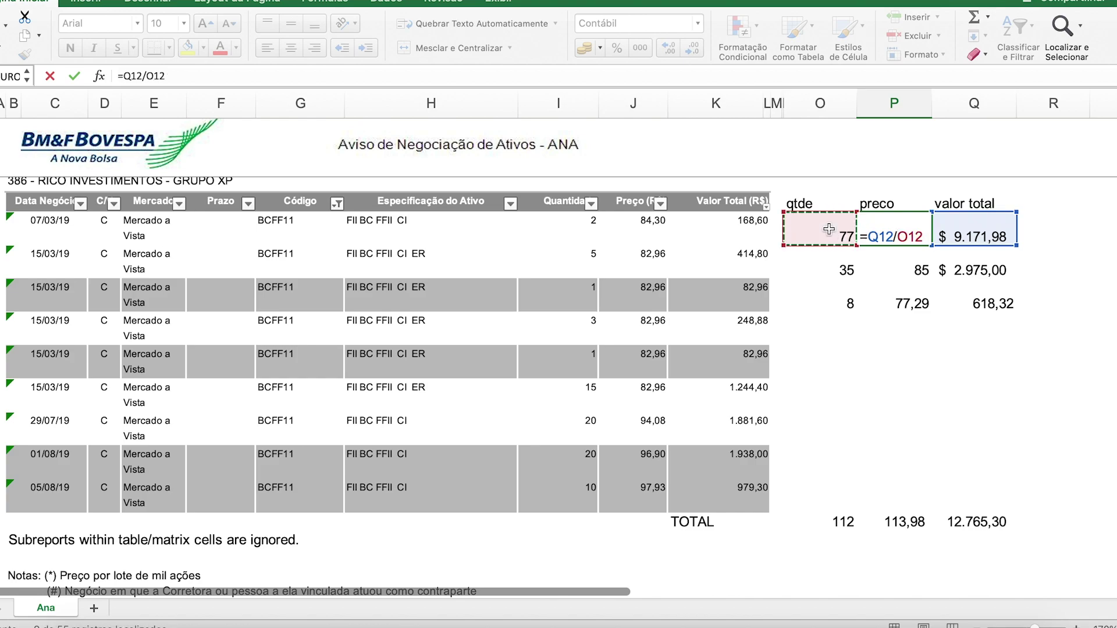
key("Return")
left_click(908, 238)
Step: Replace the 2.975,00 value in Q16 with the formula =O16*P16 (35 × 85)
left_click(977, 273)
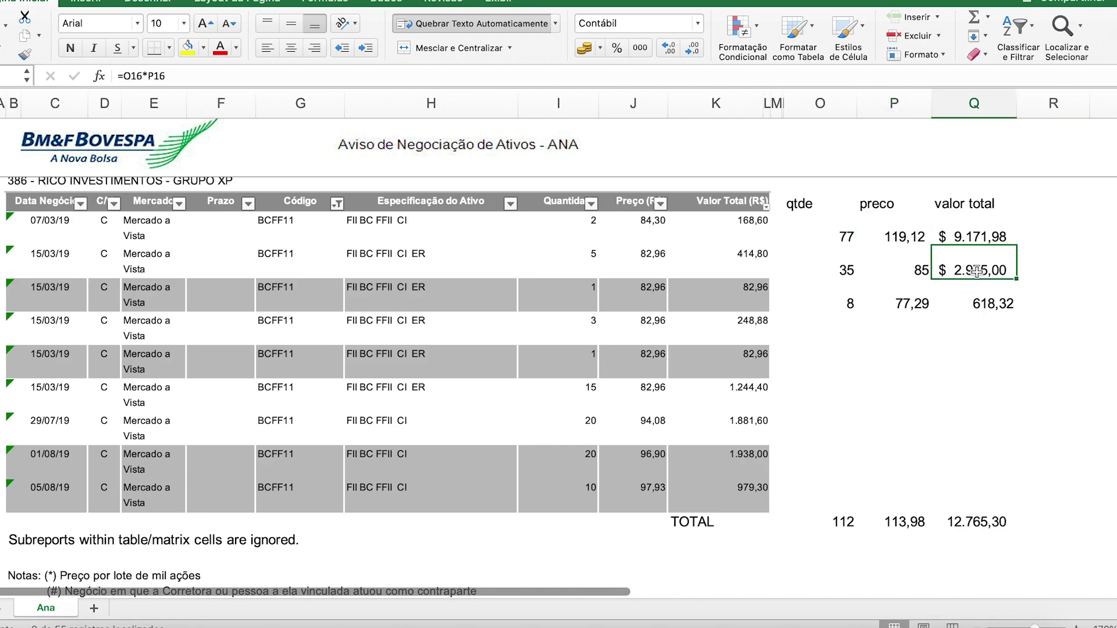
key("Delete")
left_click(903, 269)
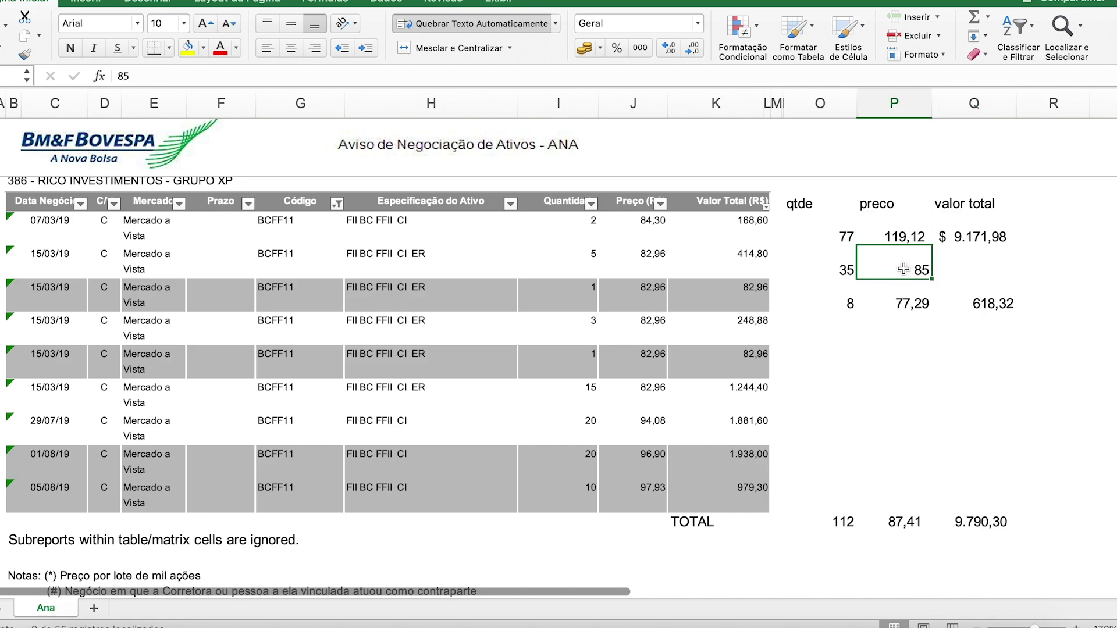
left_click(827, 274)
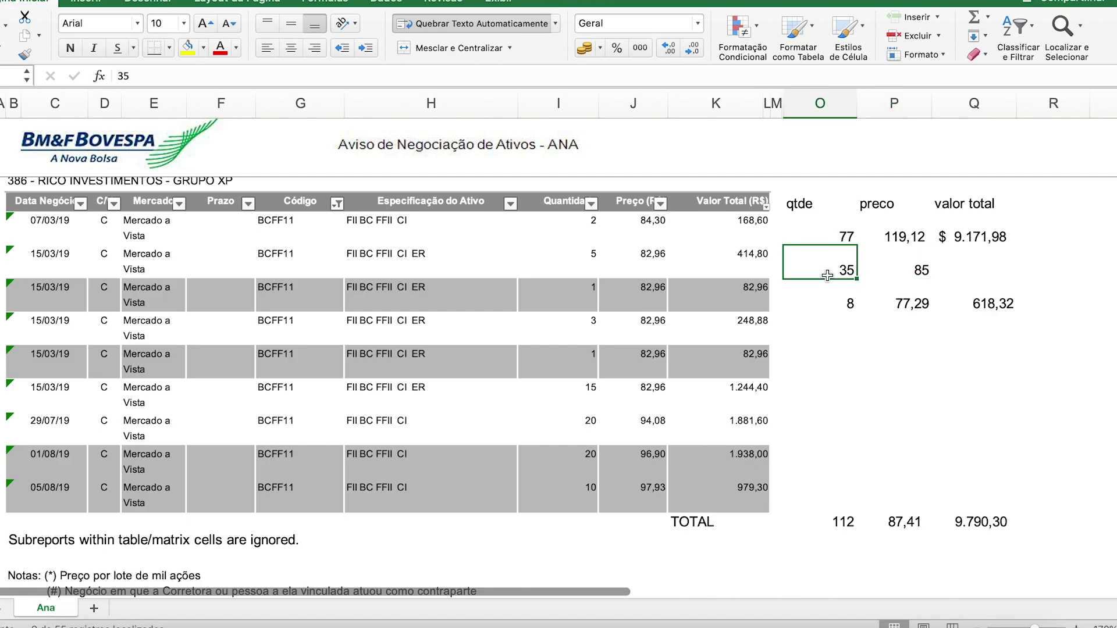
left_click(968, 274)
type("=")
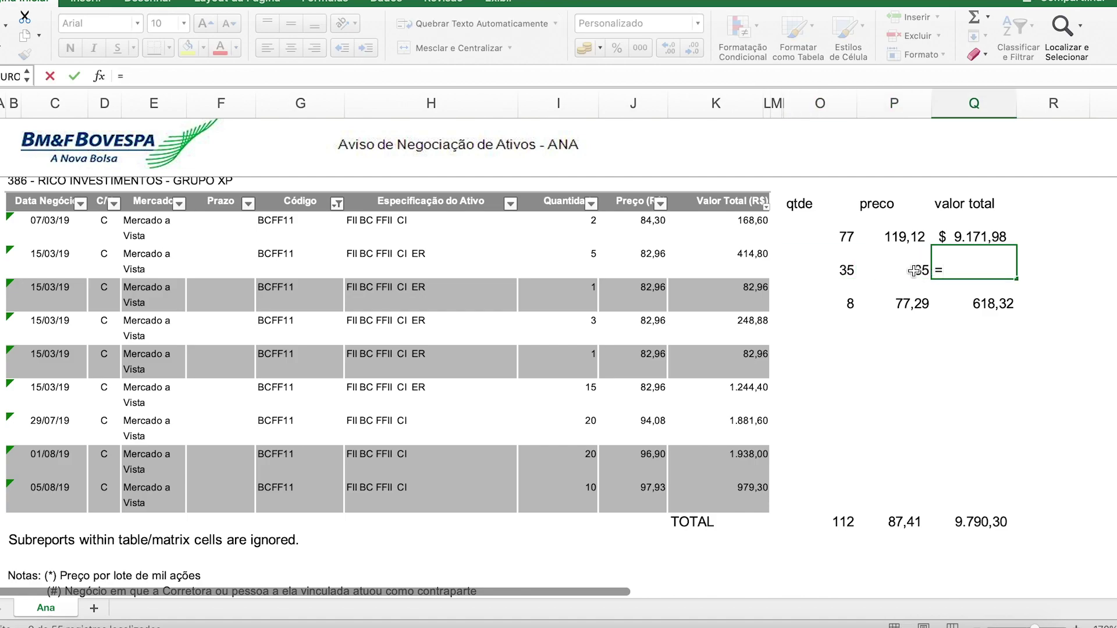
left_click(847, 264)
type("*")
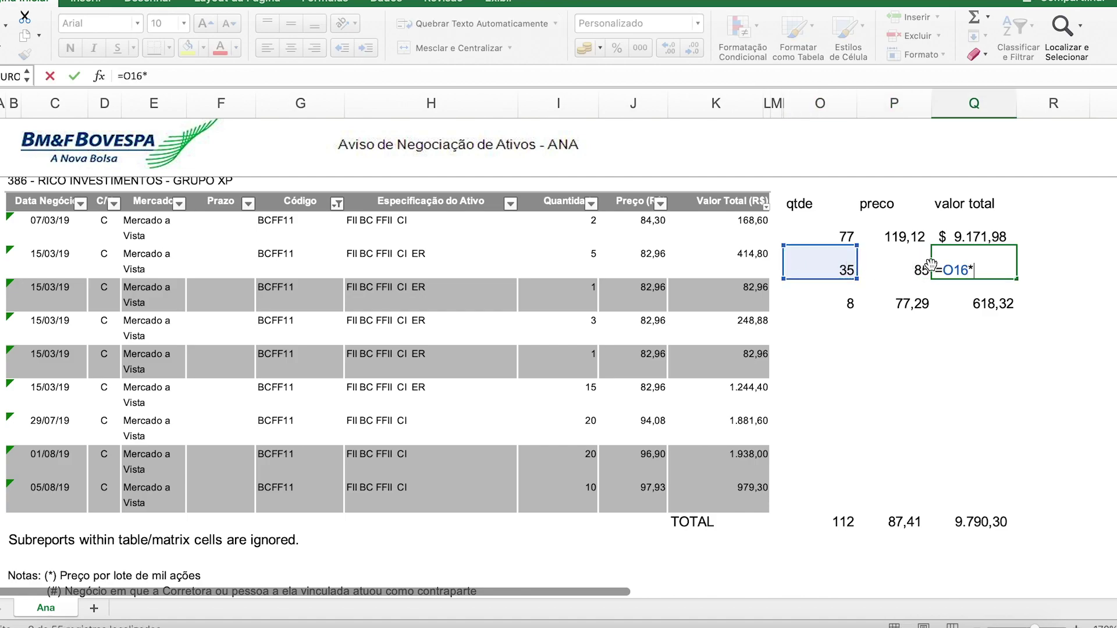
left_click(910, 264)
key("Return")
key("Up")
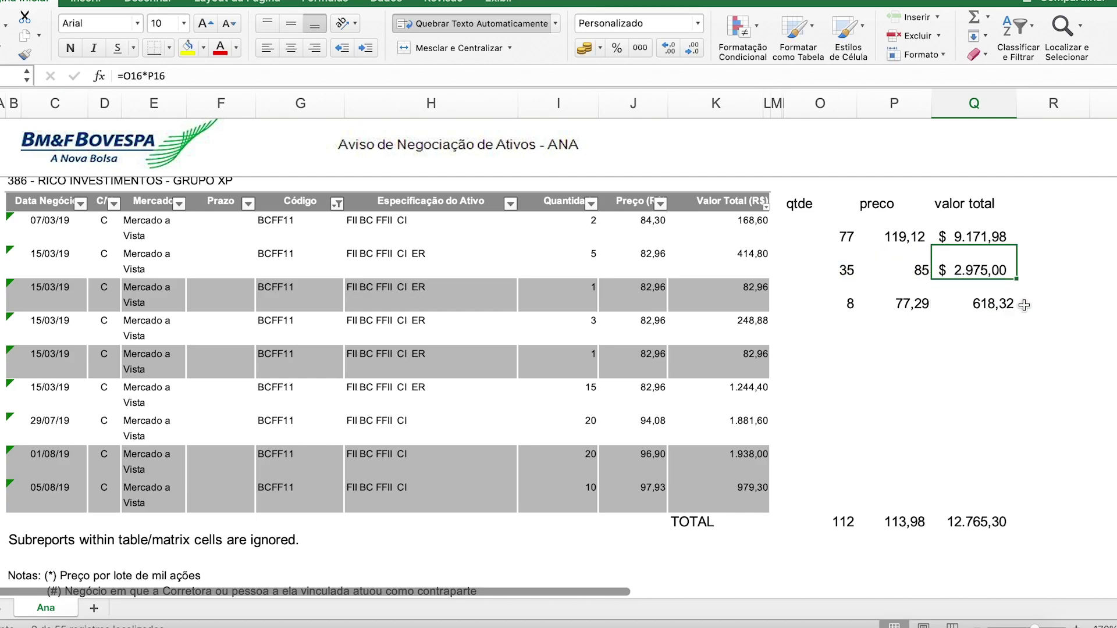
Step: Check the third row (8 at 77,29 = 618,32) against the 12.765,30 valor total grand total
left_click(851, 304)
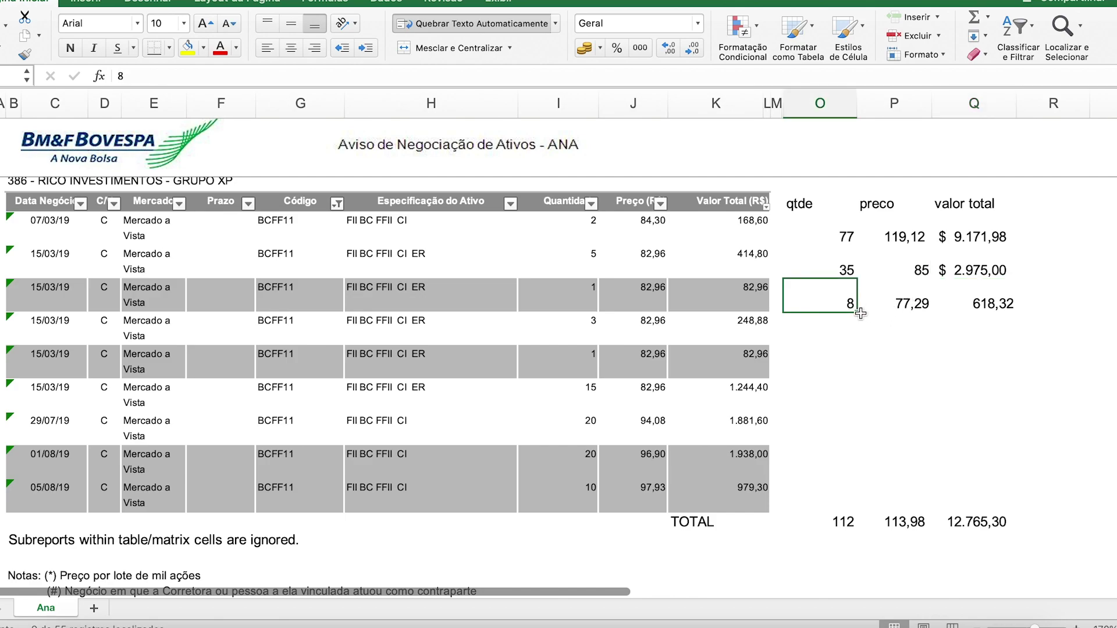
left_click(908, 305)
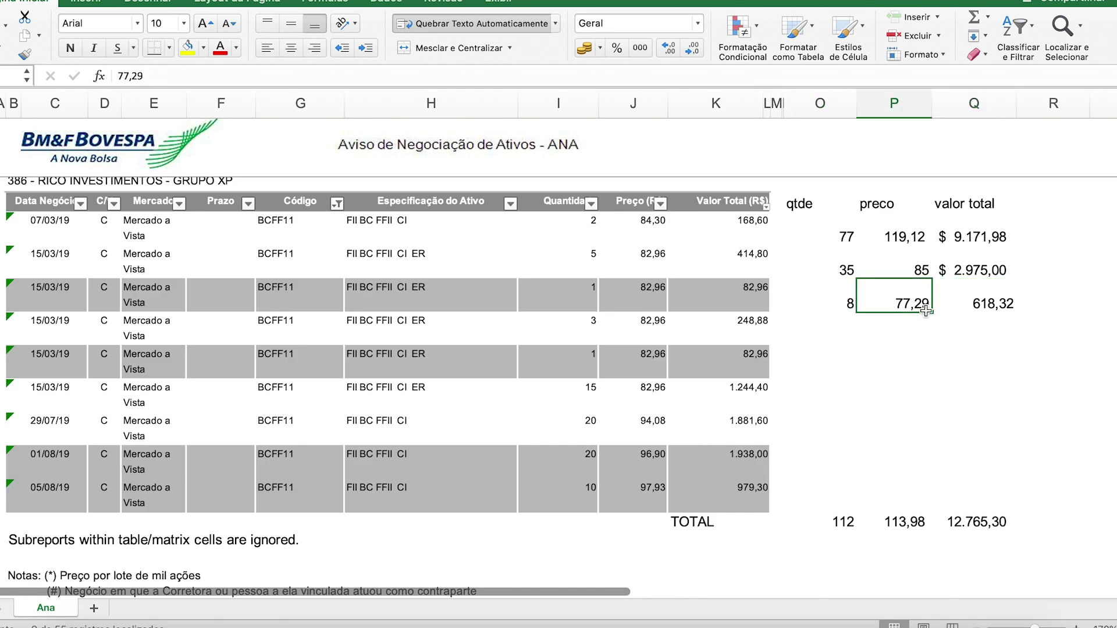
left_click(990, 305)
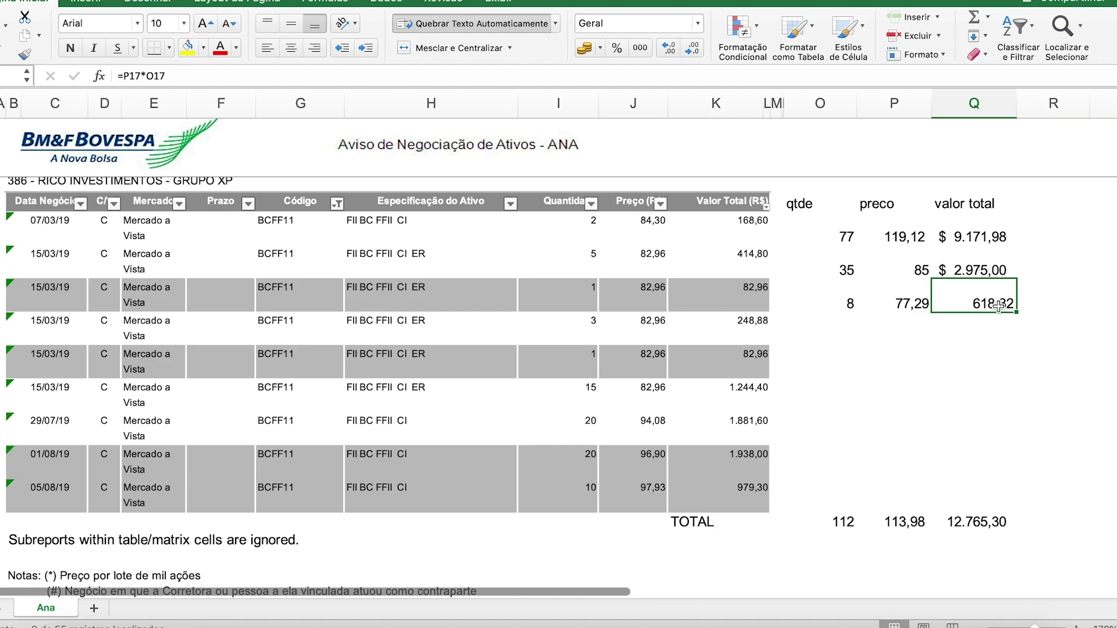
left_click(980, 524)
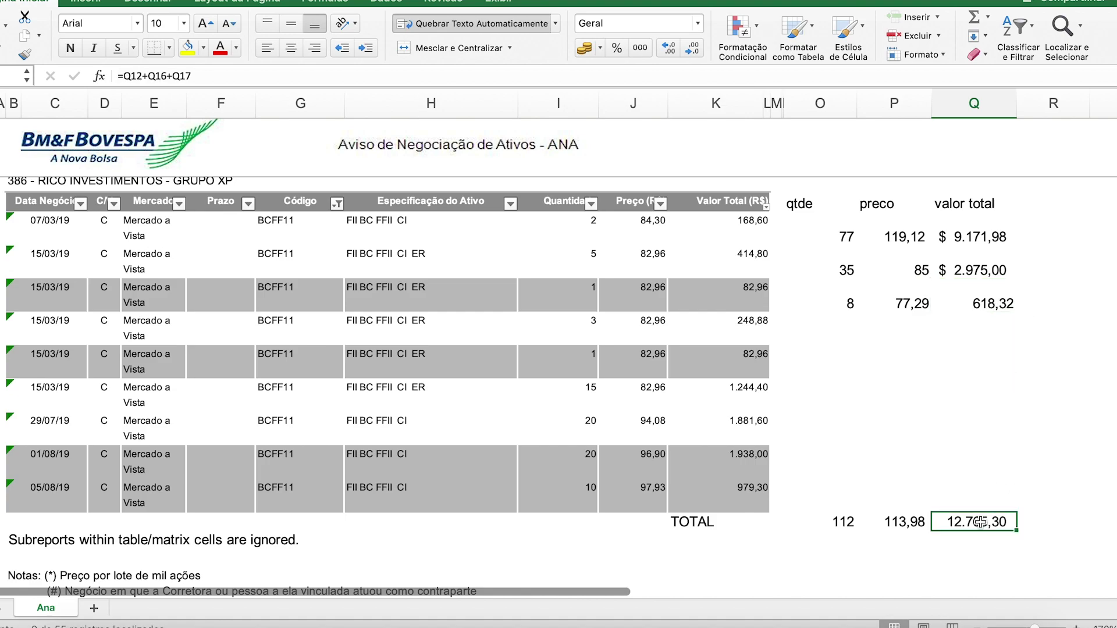
left_click(735, 526)
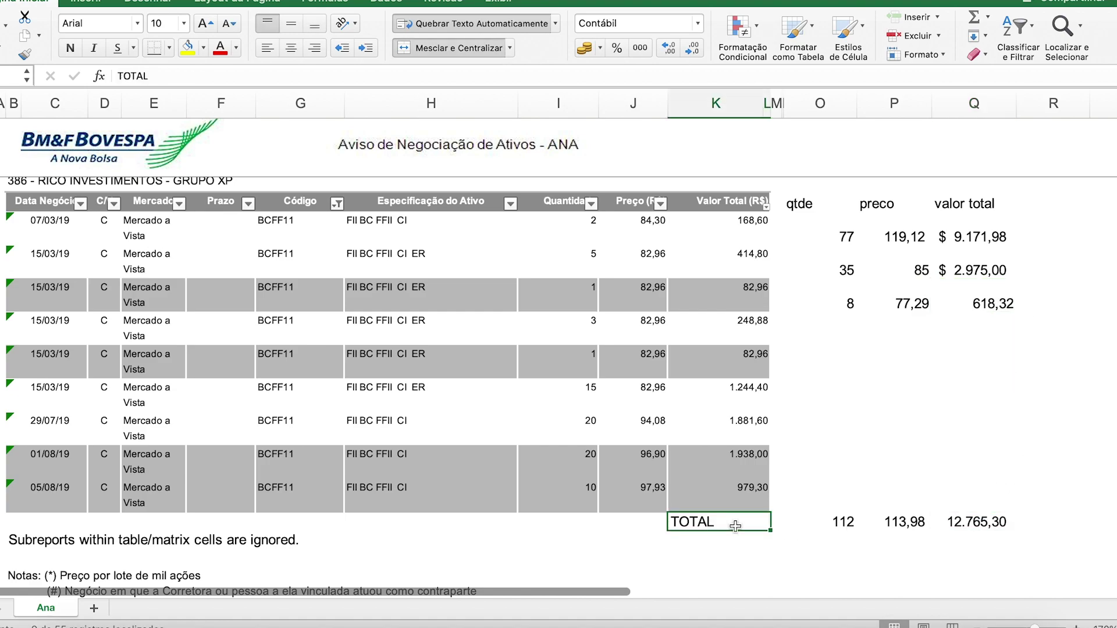
left_click(980, 523)
left_click_drag(993, 237, 996, 293)
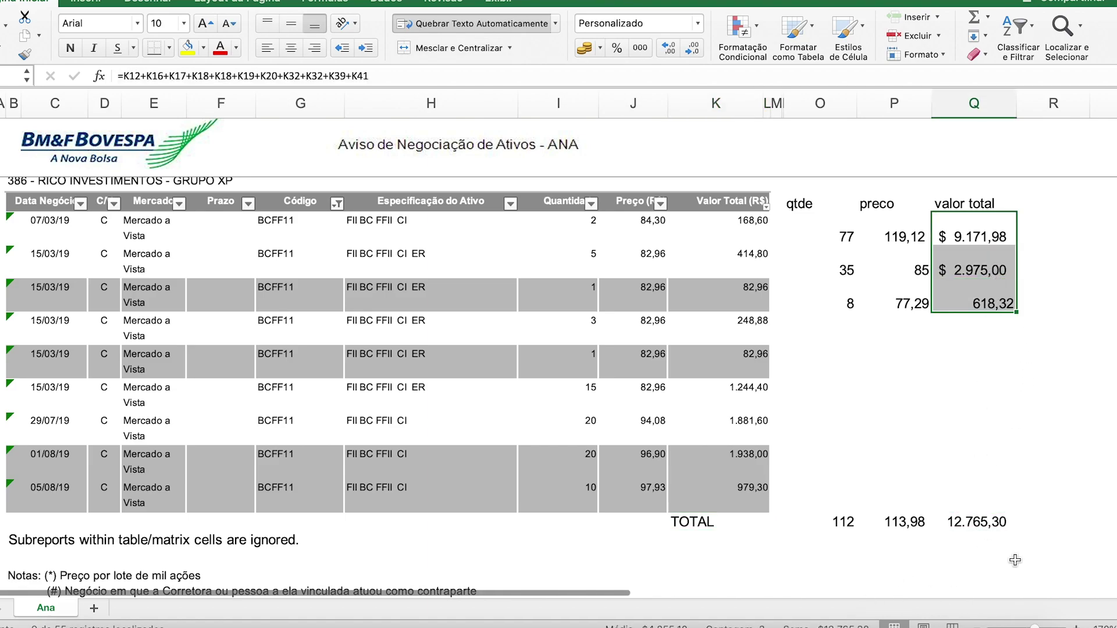
left_click(957, 521)
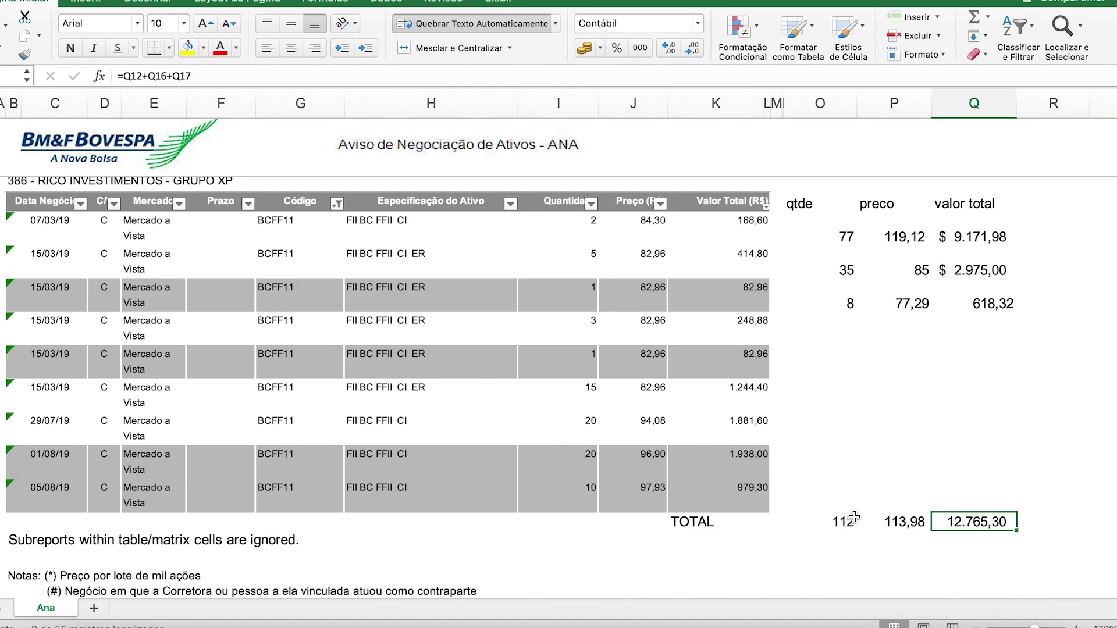
left_click_drag(845, 236, 842, 297)
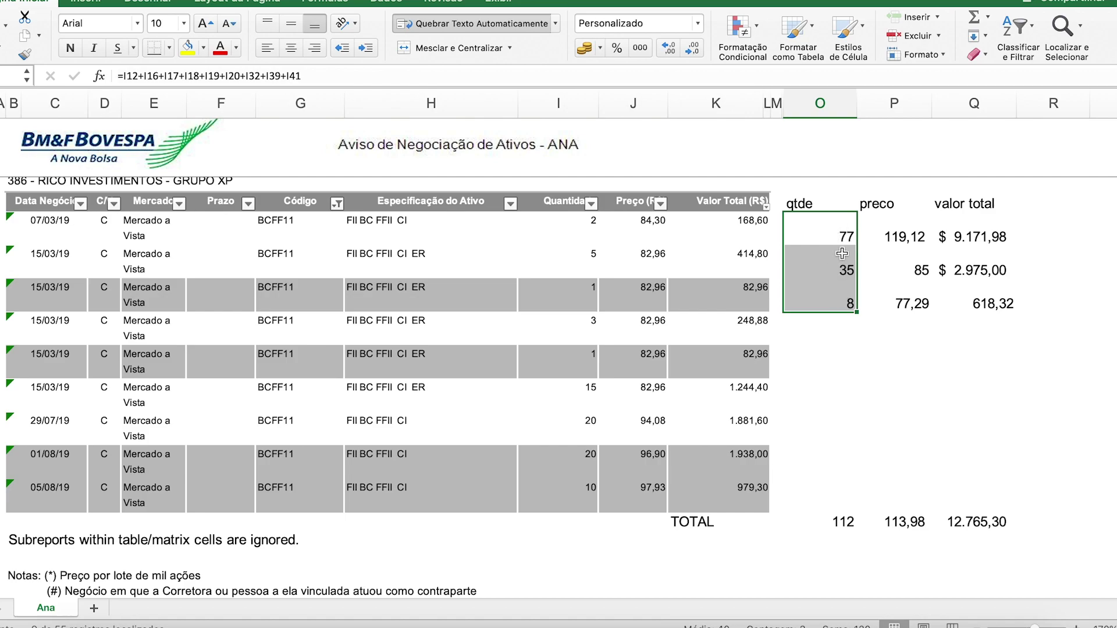
Step: Replace the qtde total with =O12+O16+O17 so it reads 120
left_click(850, 515)
double_click(846, 519)
key("Escape")
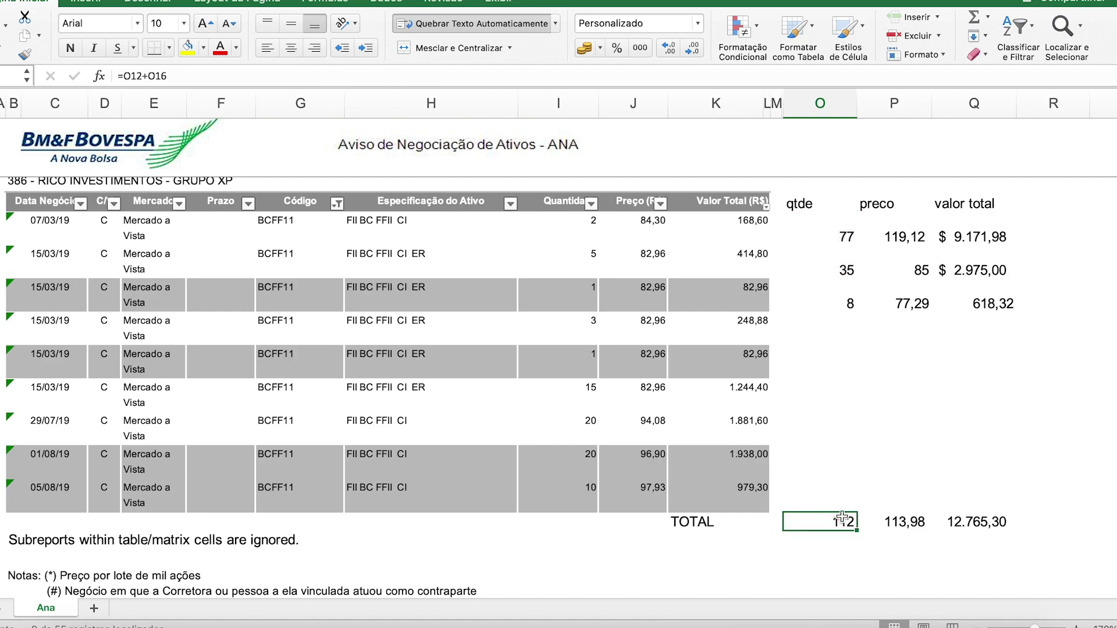
key("Delete")
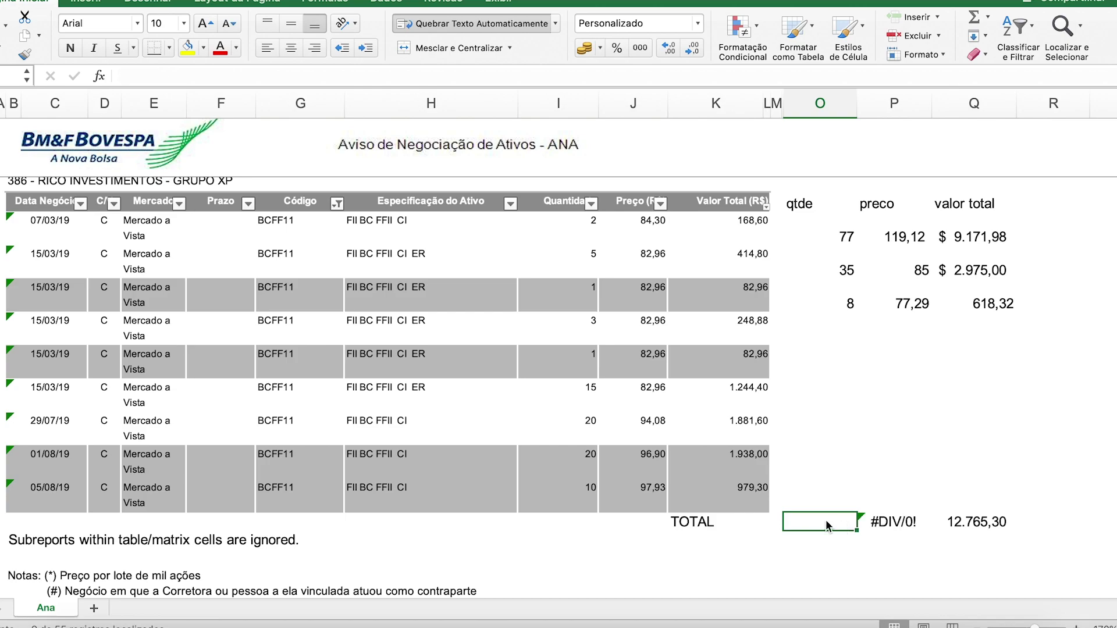
type("=")
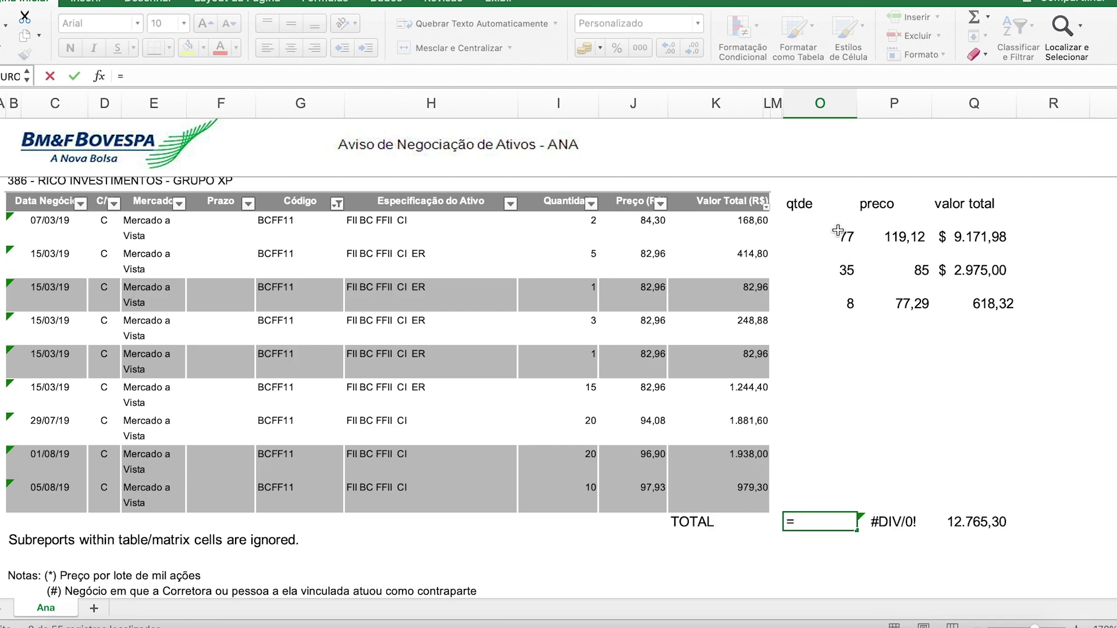
left_click(835, 235)
type("+")
left_click(830, 270)
type("+")
left_click(838, 303)
key("Return")
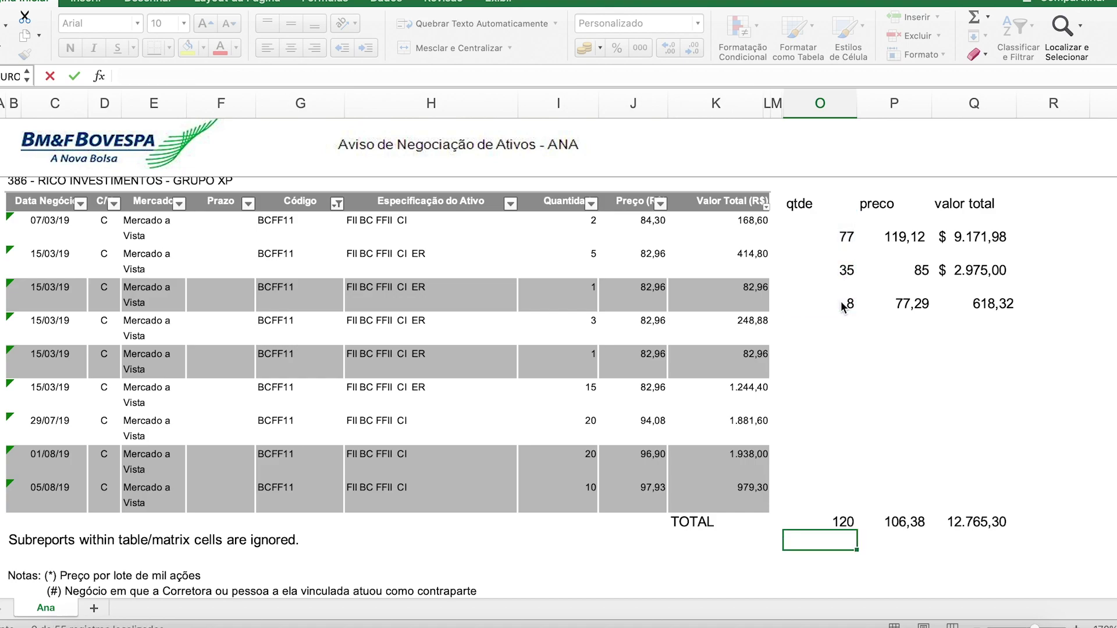
left_click(837, 524)
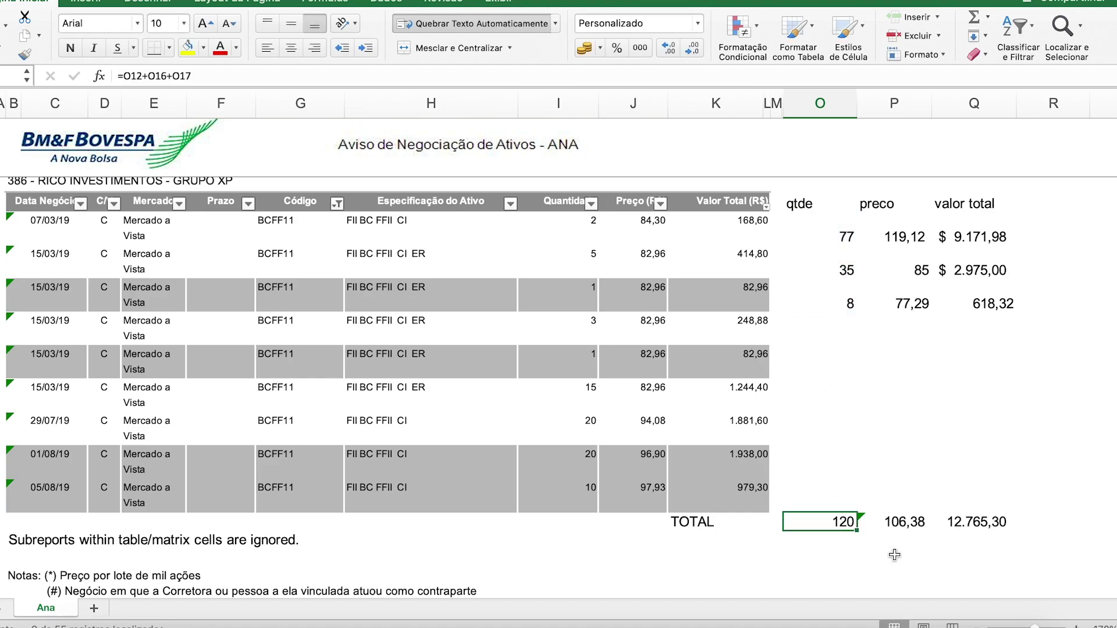
left_click(757, 620)
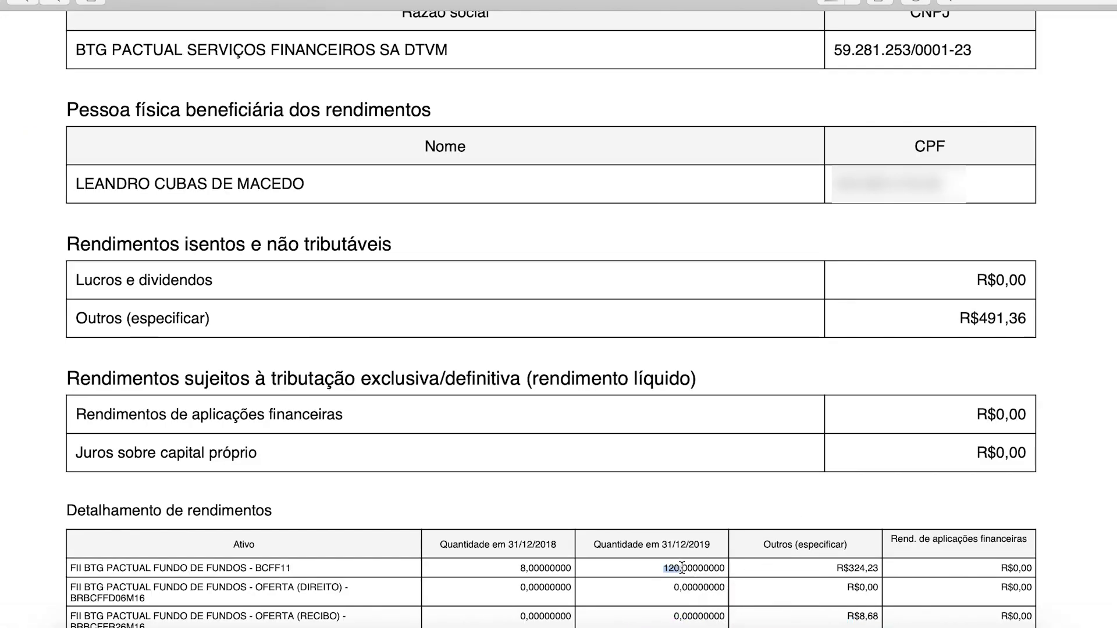
key("super+Tab")
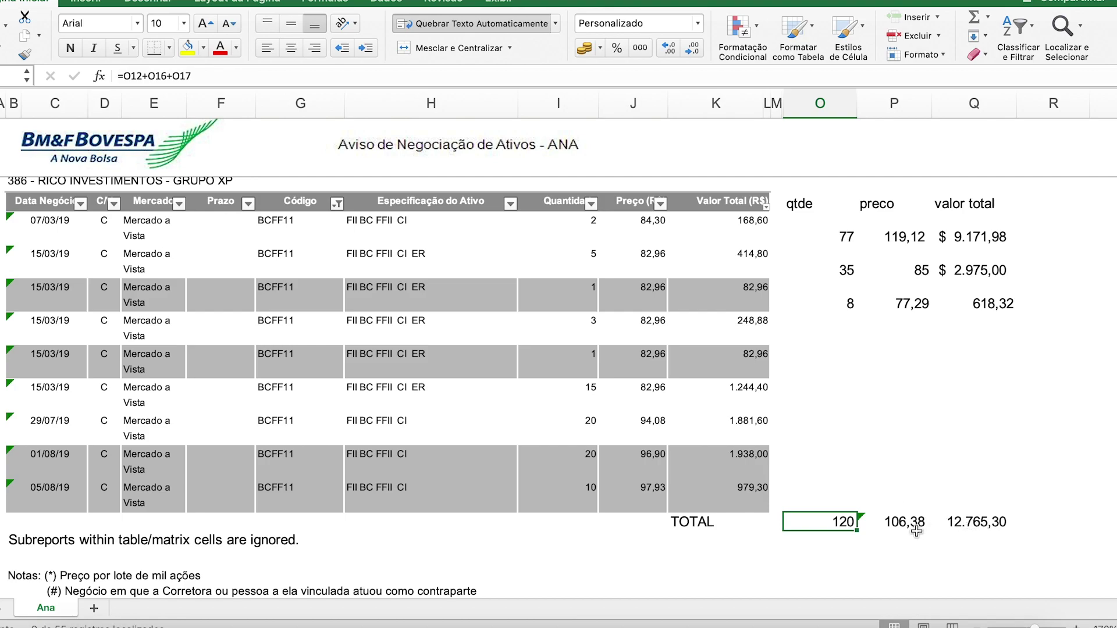
left_click(902, 522)
left_click(903, 550)
left_click(906, 525)
left_click(910, 558)
left_click(983, 522)
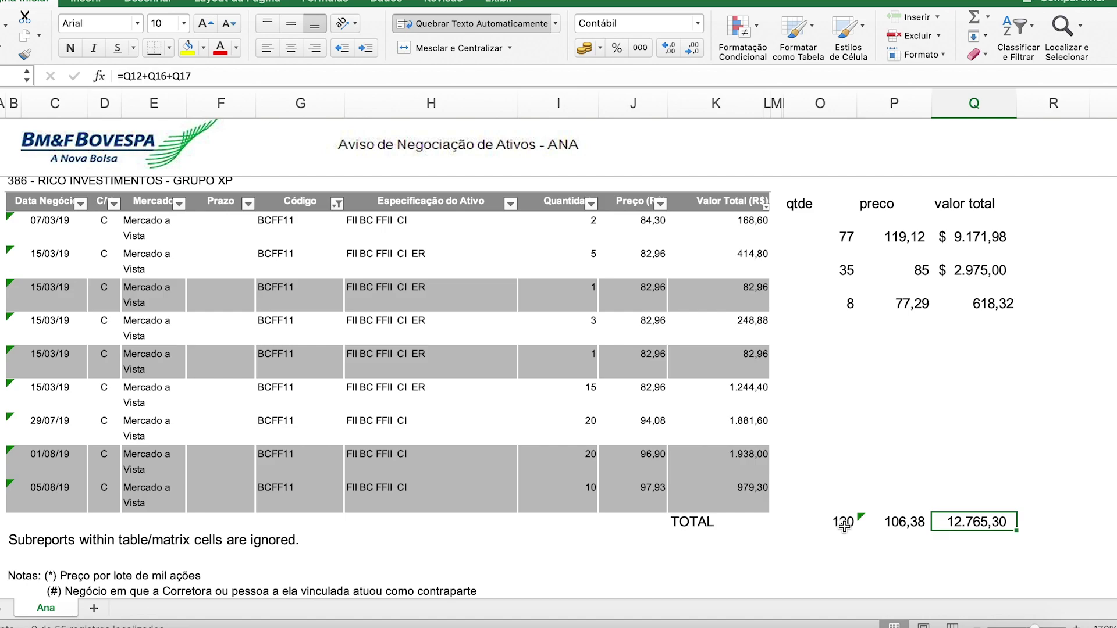
key("Left")
key("Up")
left_click_drag(843, 523, 978, 493)
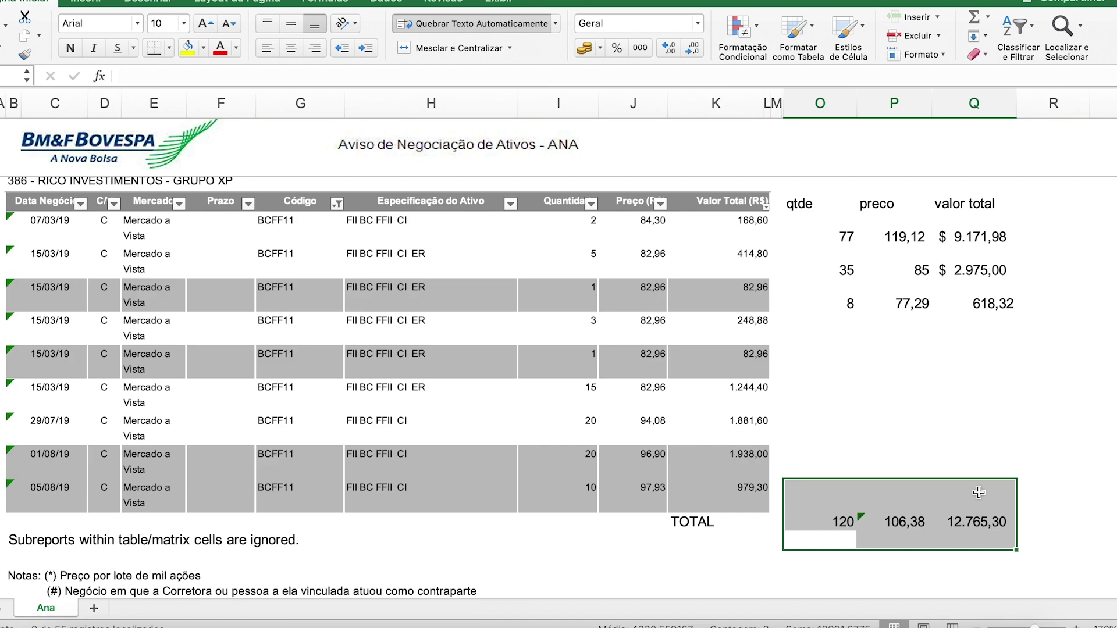
left_click(910, 622)
left_click_drag(736, 529, 996, 521)
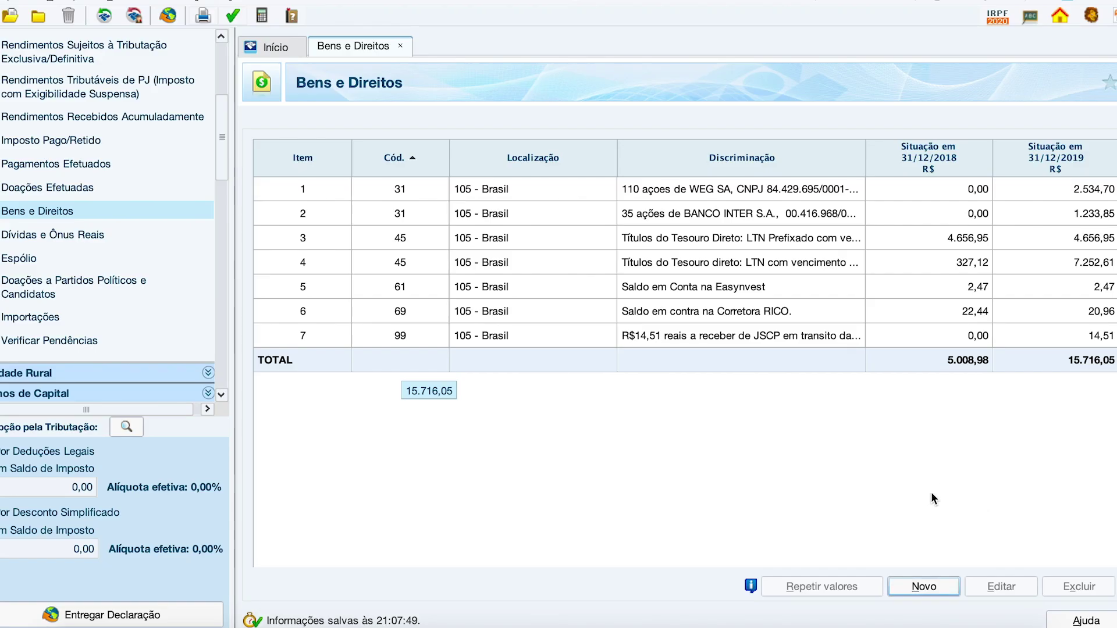
left_click(924, 587)
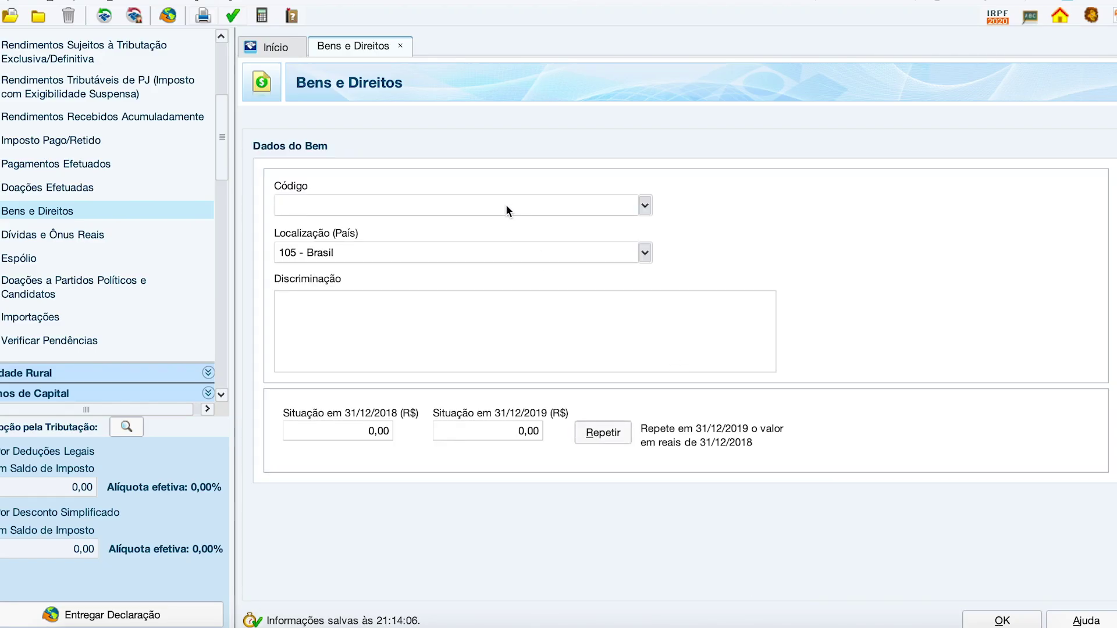
Step: Set the new item to code 73 – Fundo de Investimento Imobiliário, owned by the Titular
type("73")
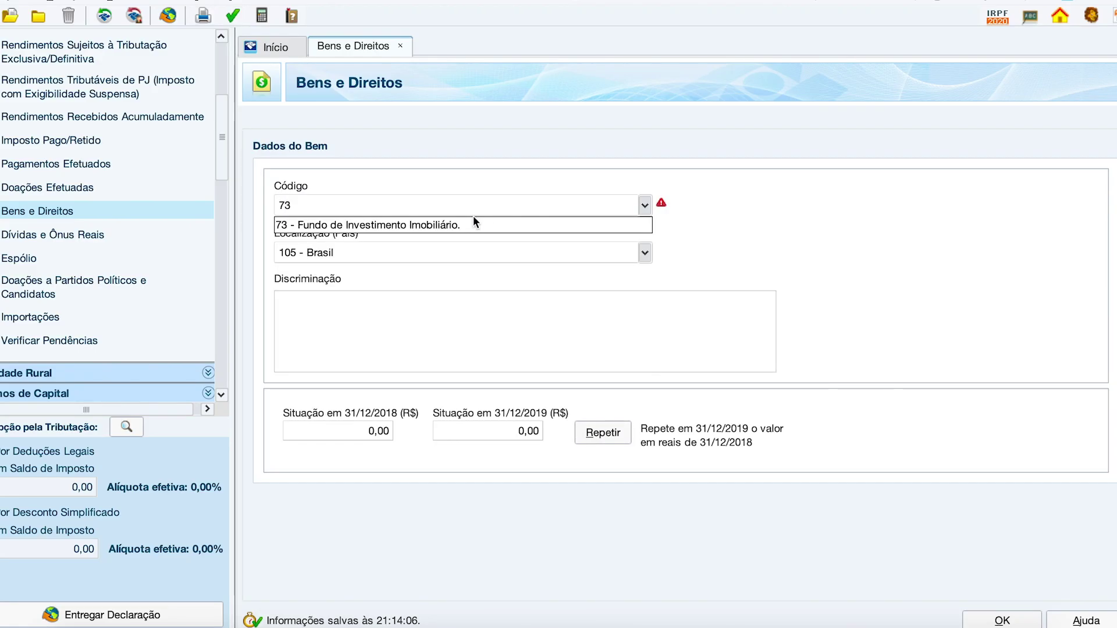
left_click(456, 225)
left_click(297, 258)
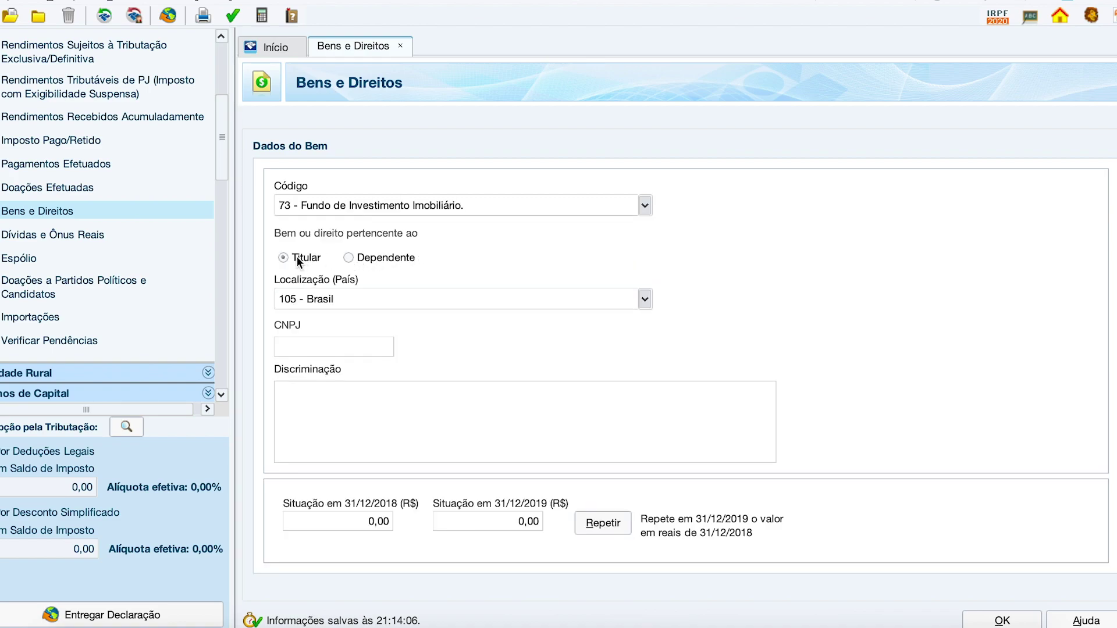
left_click(343, 344)
left_click(367, 406)
left_click(341, 346)
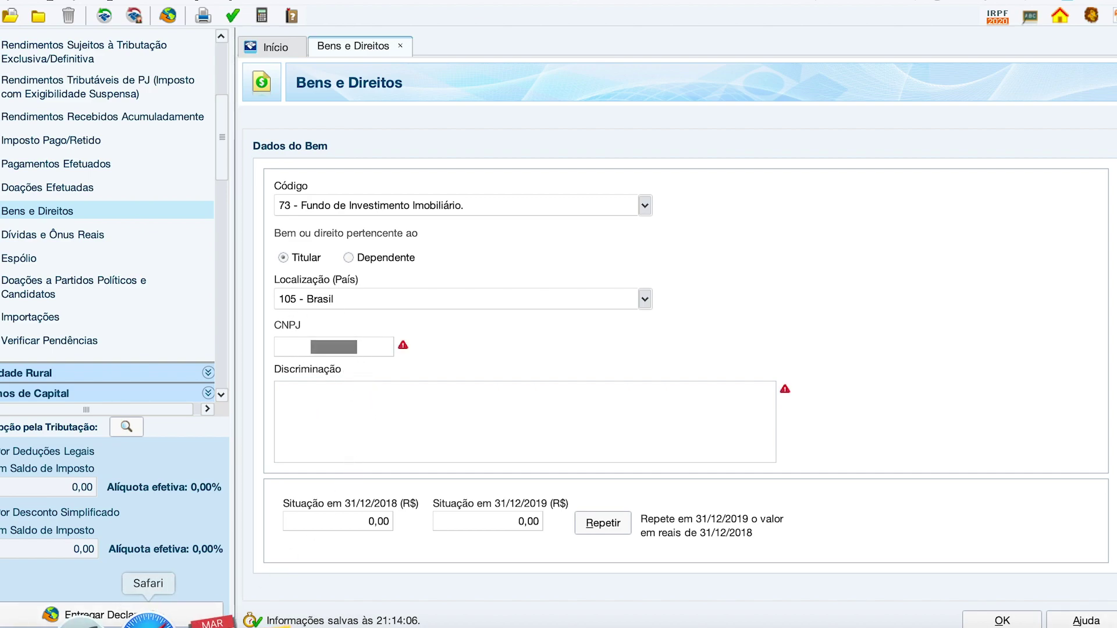
left_click(149, 617)
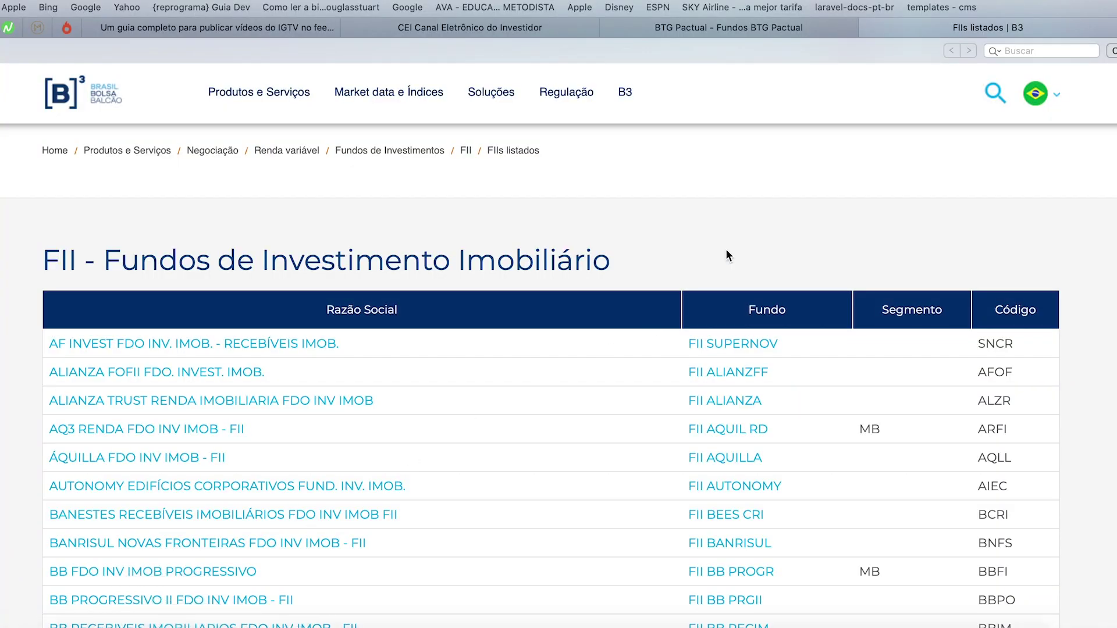
Step: Search 'bcff' on the B3 list, open BTG Pactual Fundo de Fundos and select its CNPJ
scroll(561, 435, "down", 10)
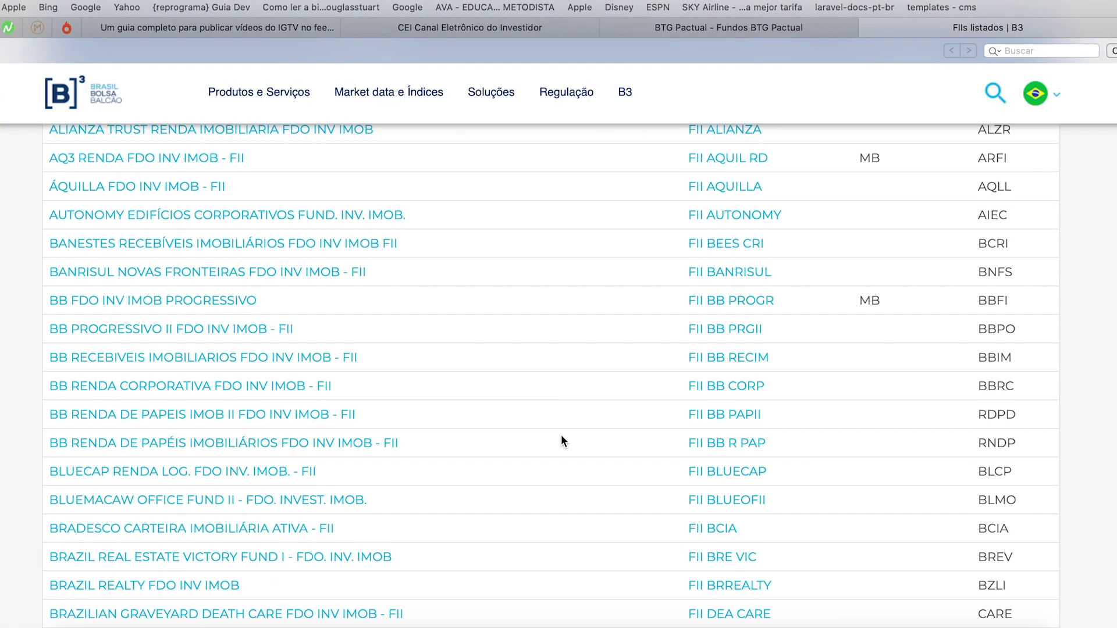
scroll(561, 434, "up", 2)
type("bcff")
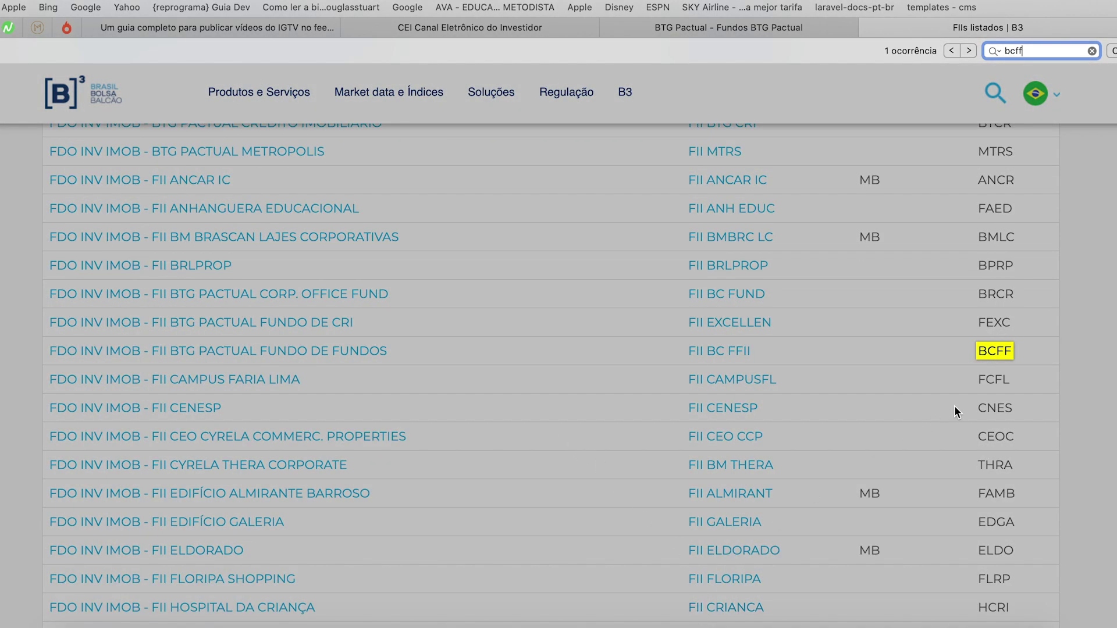
left_click(1013, 364)
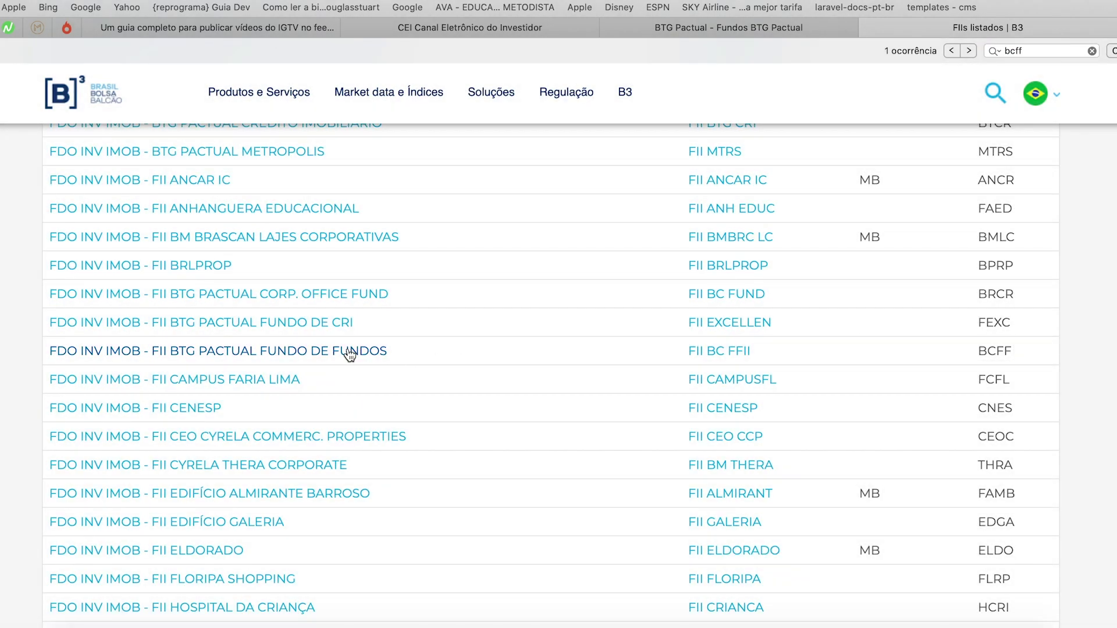
left_click(349, 353)
scroll(491, 379, "up", 20)
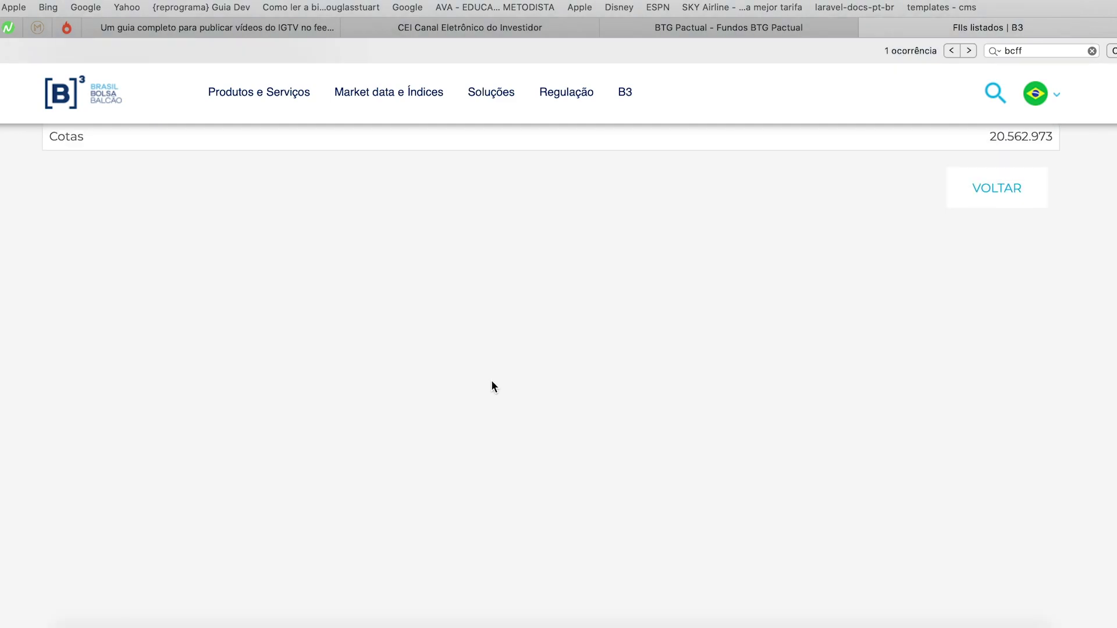
scroll(491, 380, "down", 5)
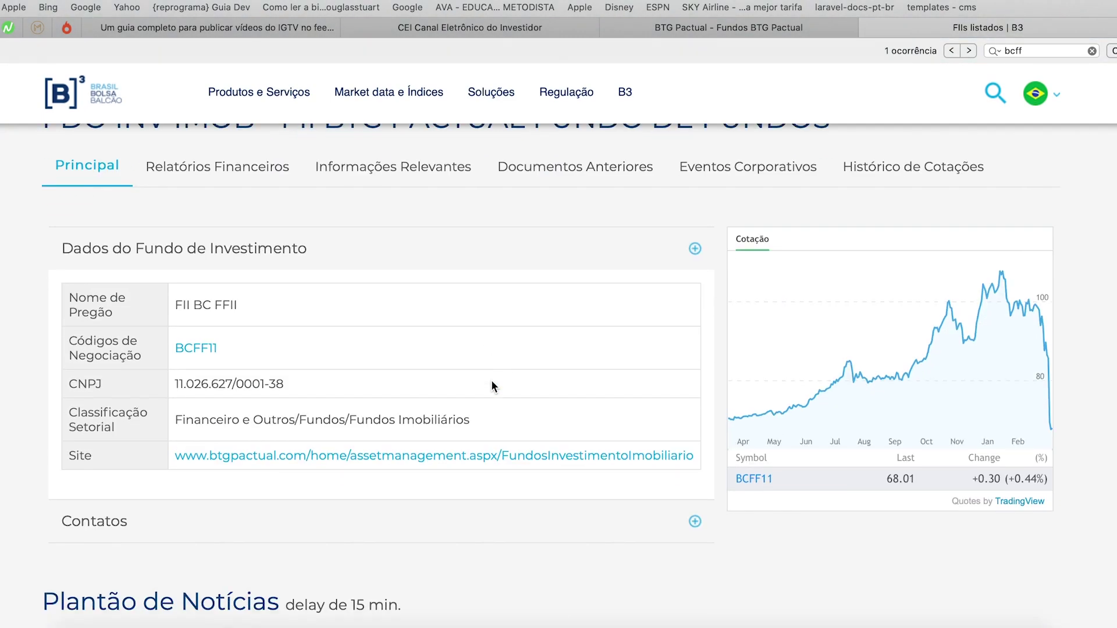
left_click_drag(285, 374, 175, 373)
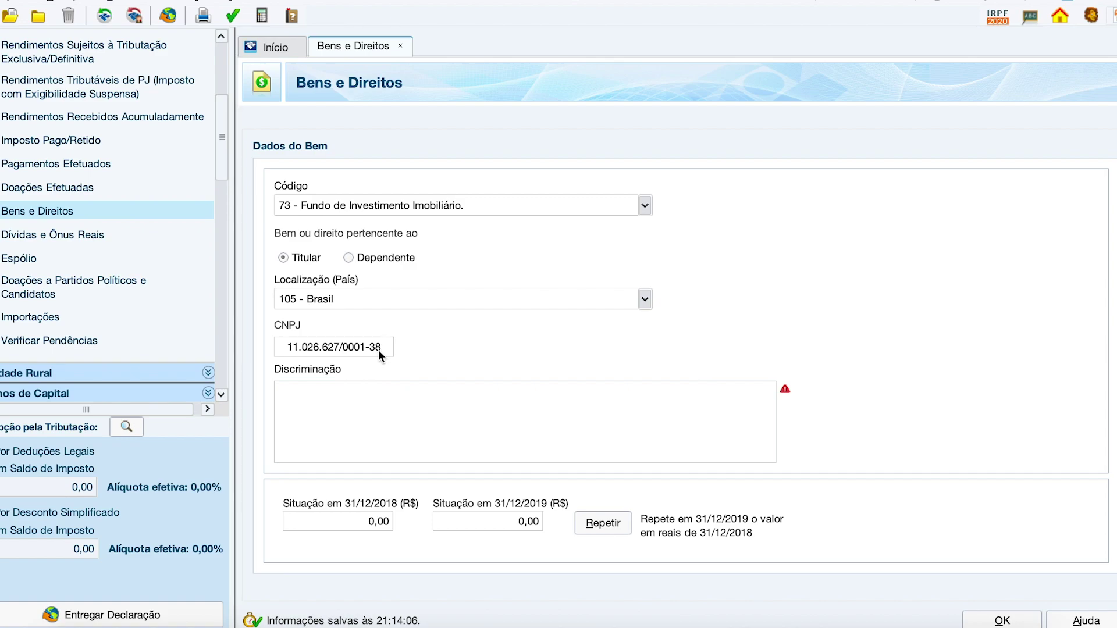
Step: Begin the Discriminação with '120 cotas'
left_click(383, 401)
left_click(838, 616)
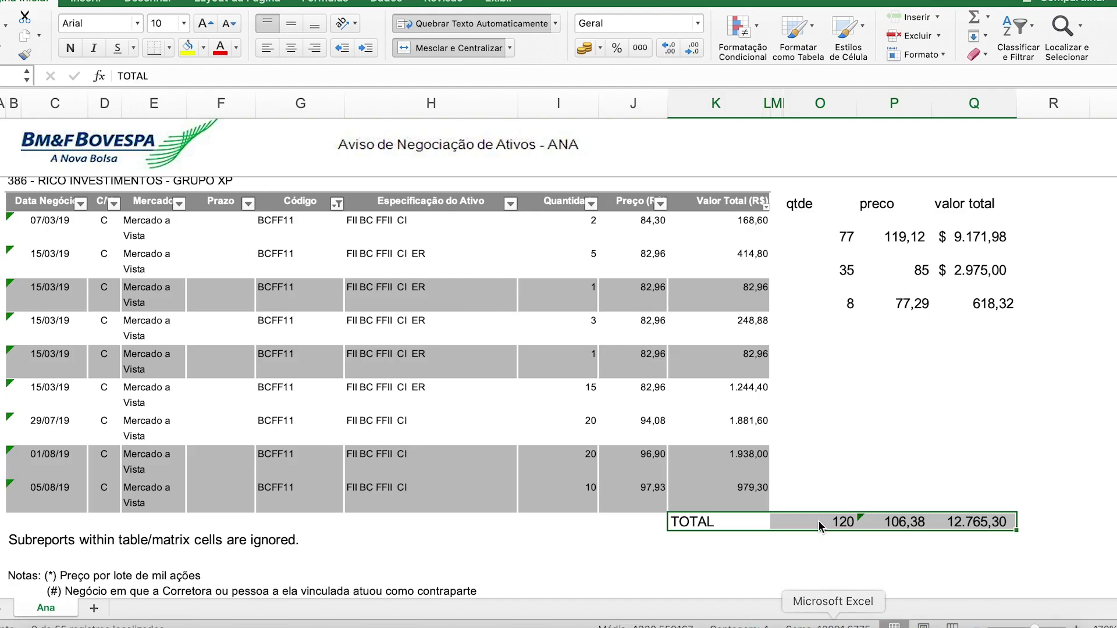
key("super+Tab")
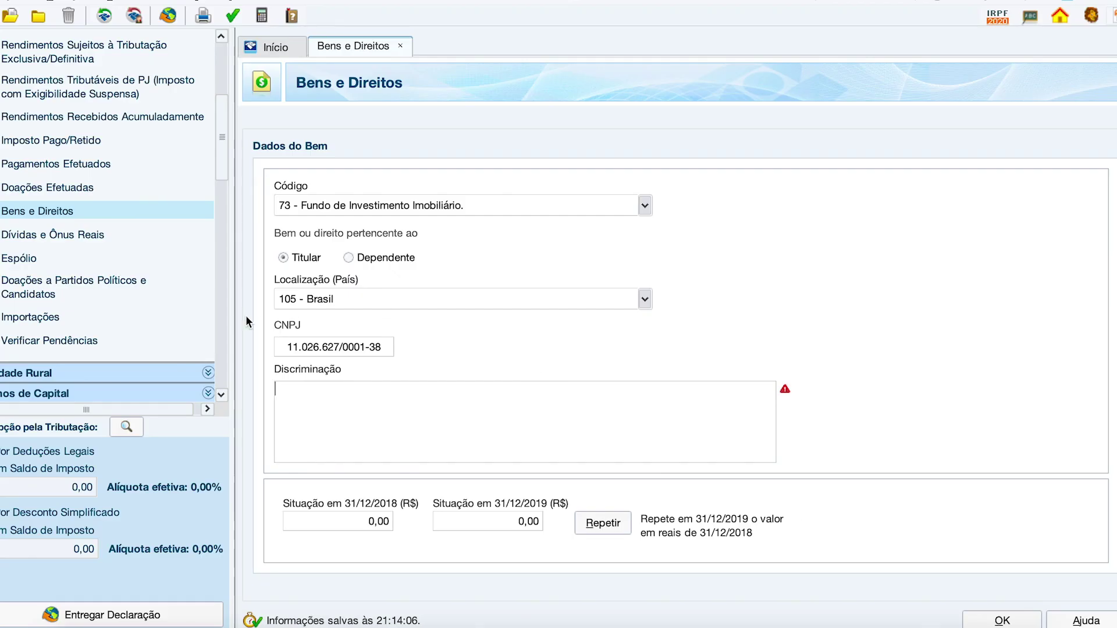
type("120 cotas do fundo")
Step: Paste the fund name FII BTG PACTUAL FUNDO DE FUNDOS and add the B3 code BCFF11 wording
key("super+Tab")
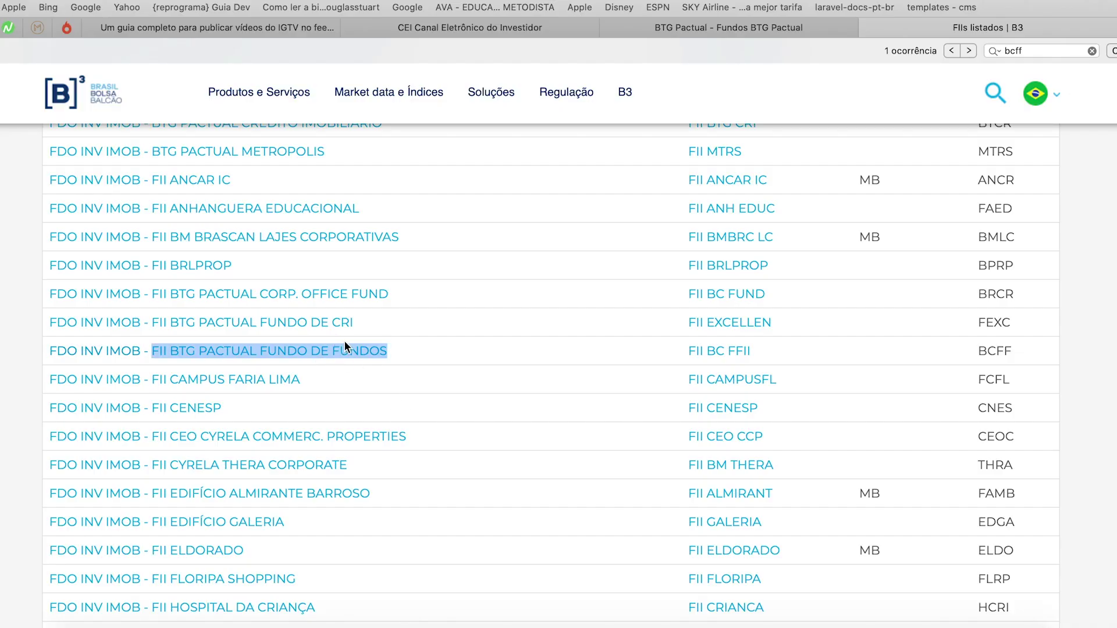
left_click_drag(408, 351, 153, 348)
key("super+c")
key("super+Tab")
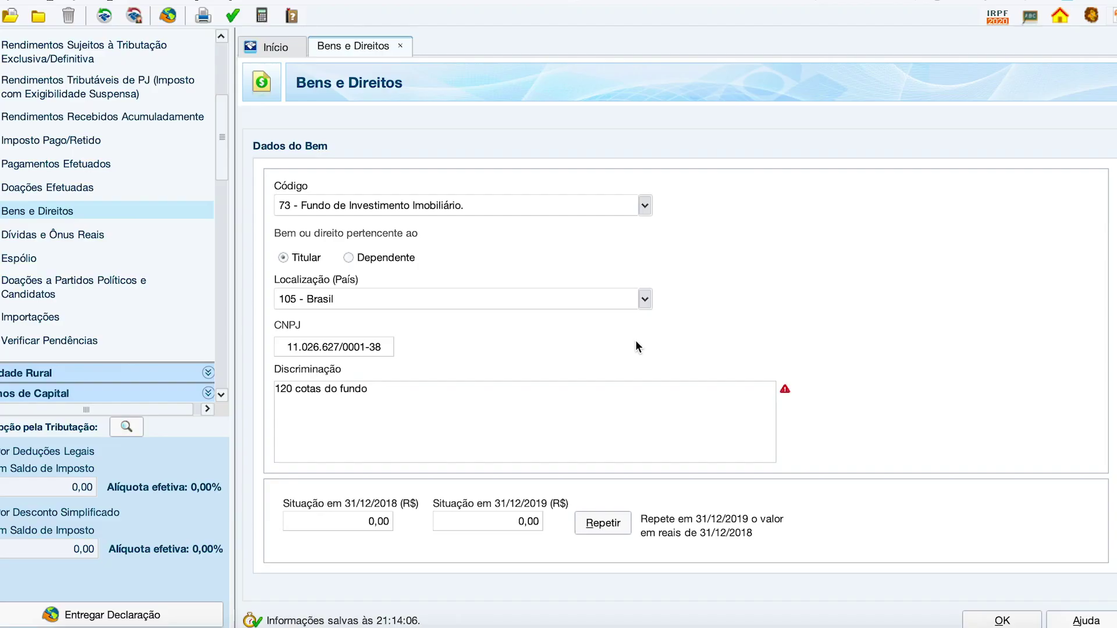
key("super+v")
type(", ne")
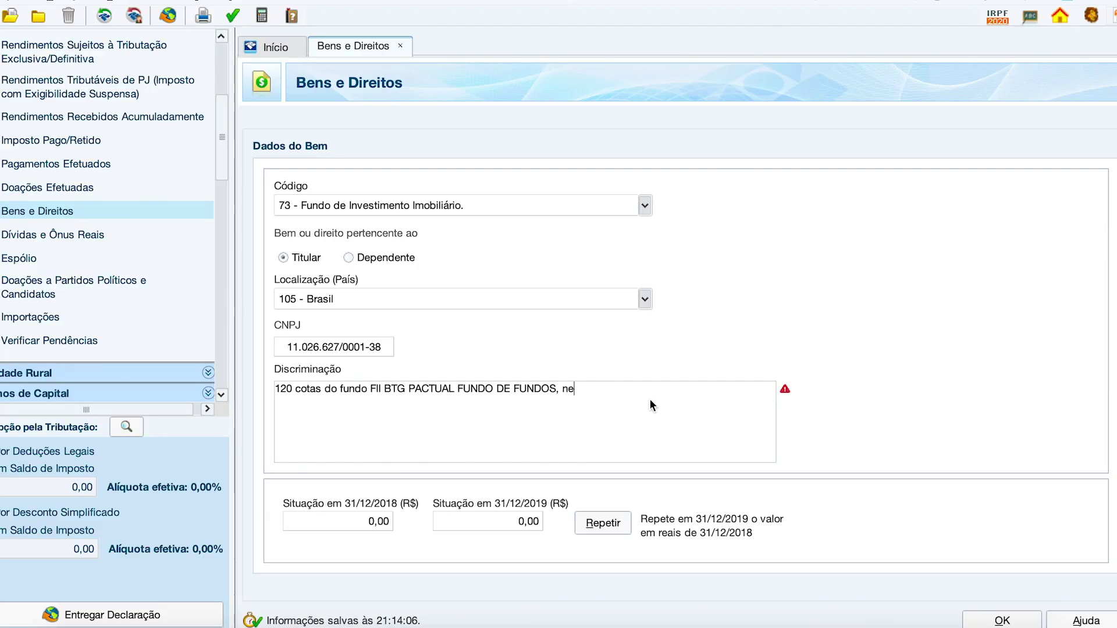
type("gociados na B3( código de negociação ")
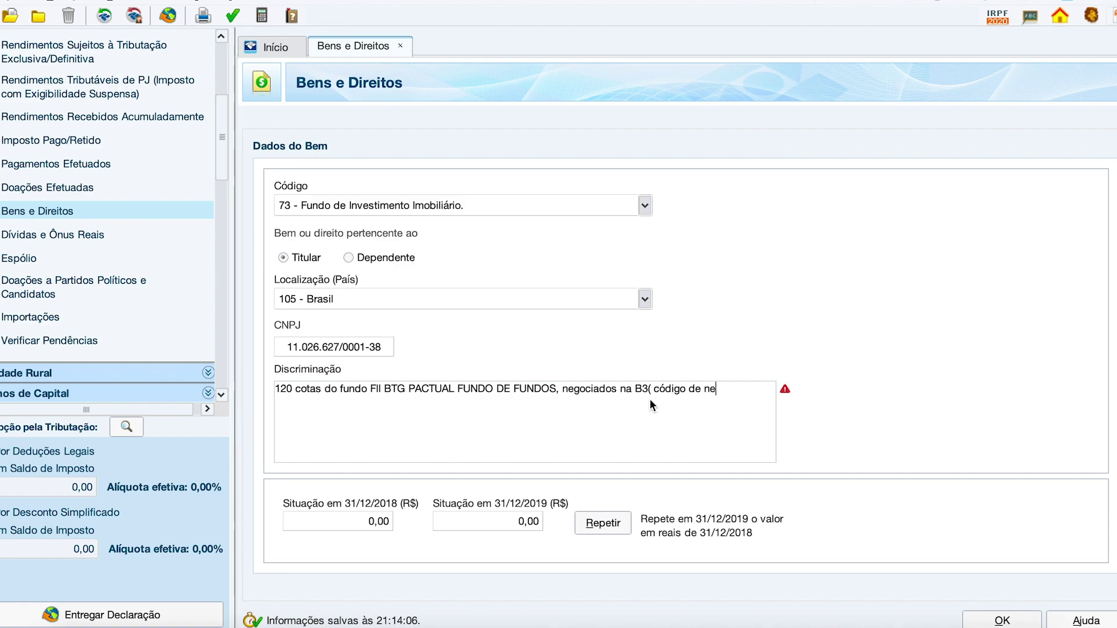
type("BCFF11) adquirida")
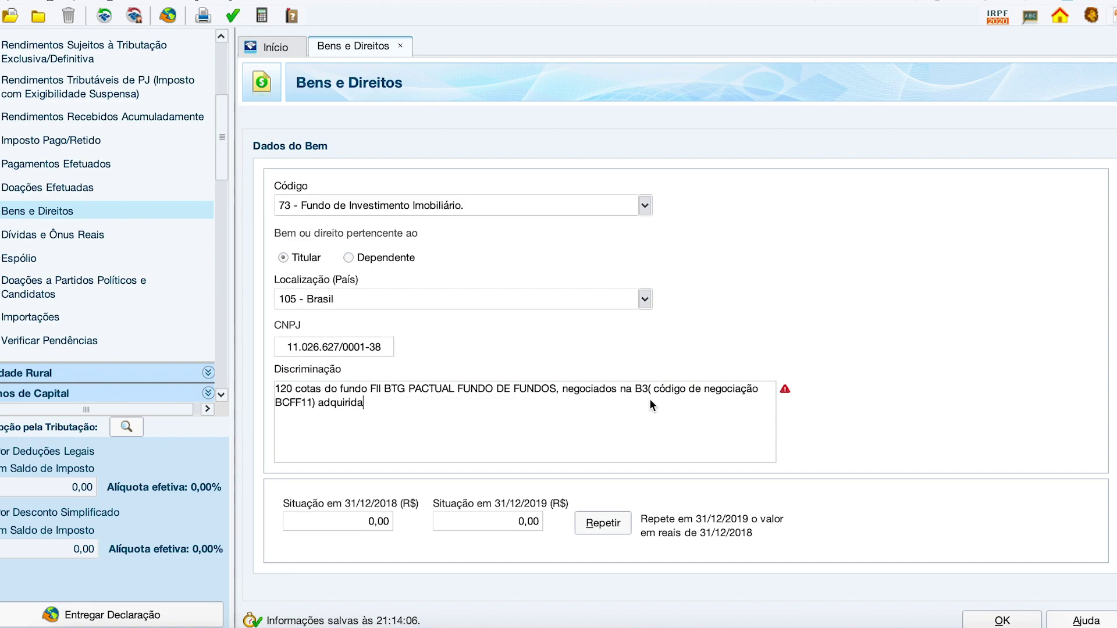
type("s pelo custo total de R$")
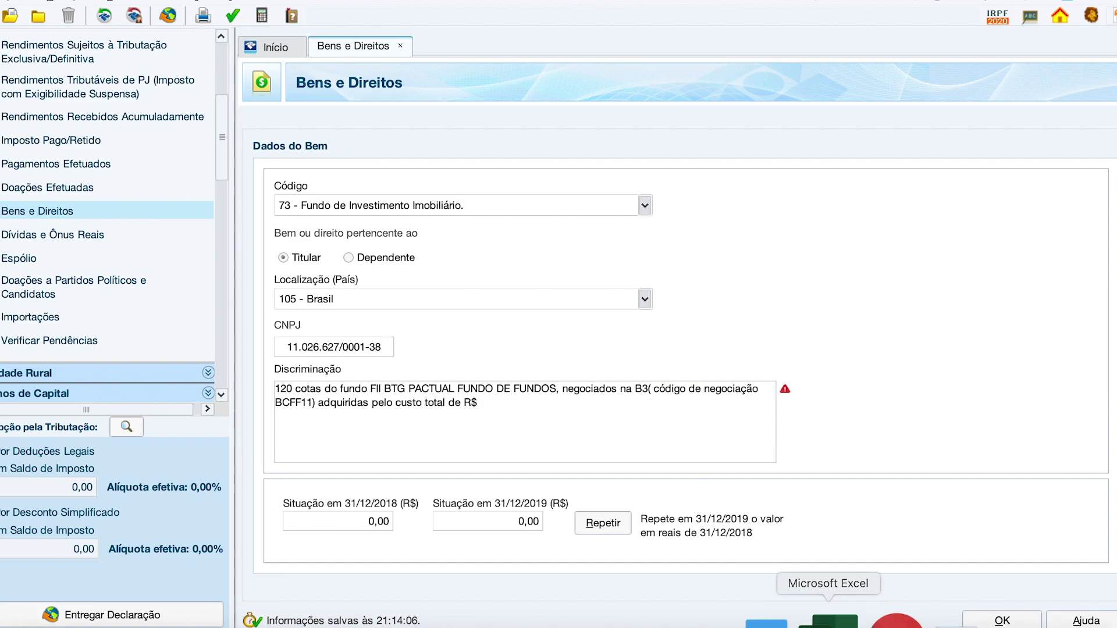
Step: Add the R$12,765,30 total cost and the average price wording to the description
left_click(813, 615)
left_click(982, 522)
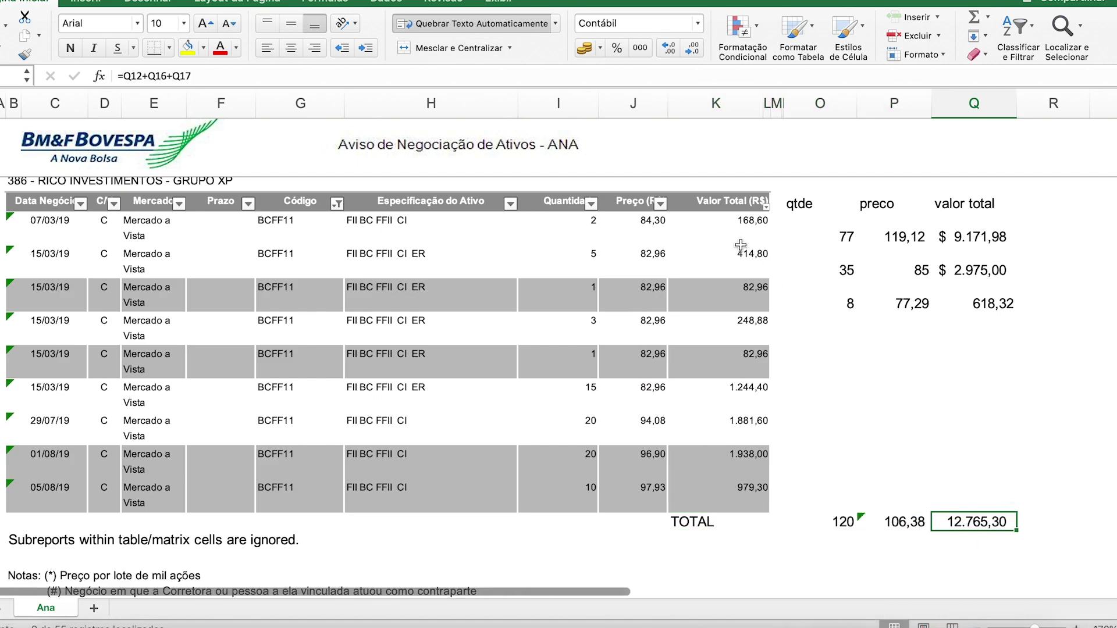
key("super+Tab")
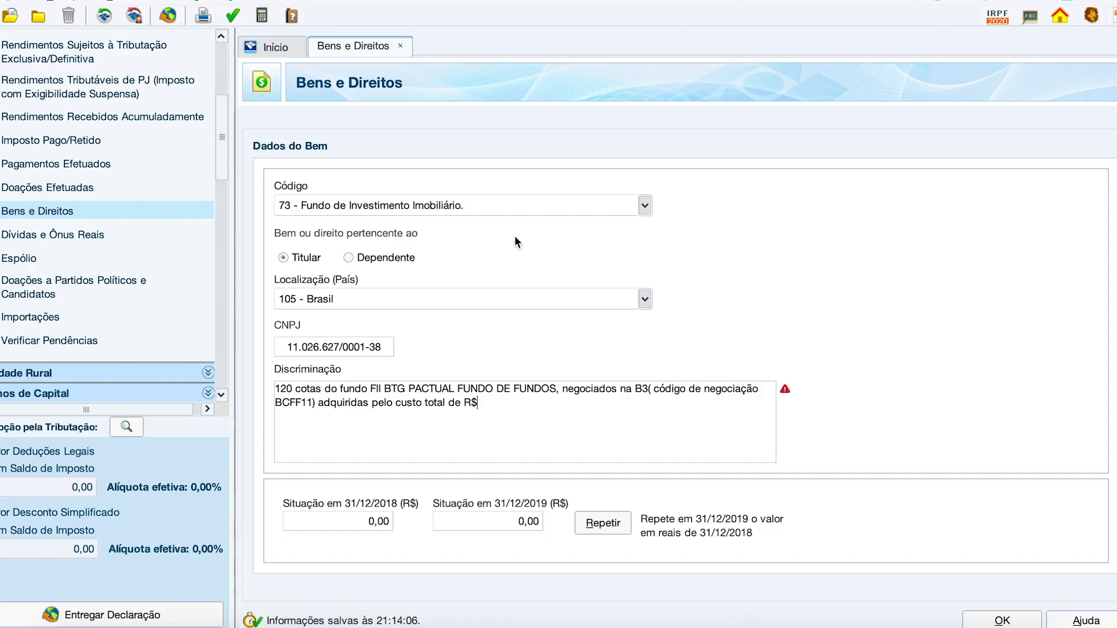
type("12,765,30, ao preço médio de  R$10")
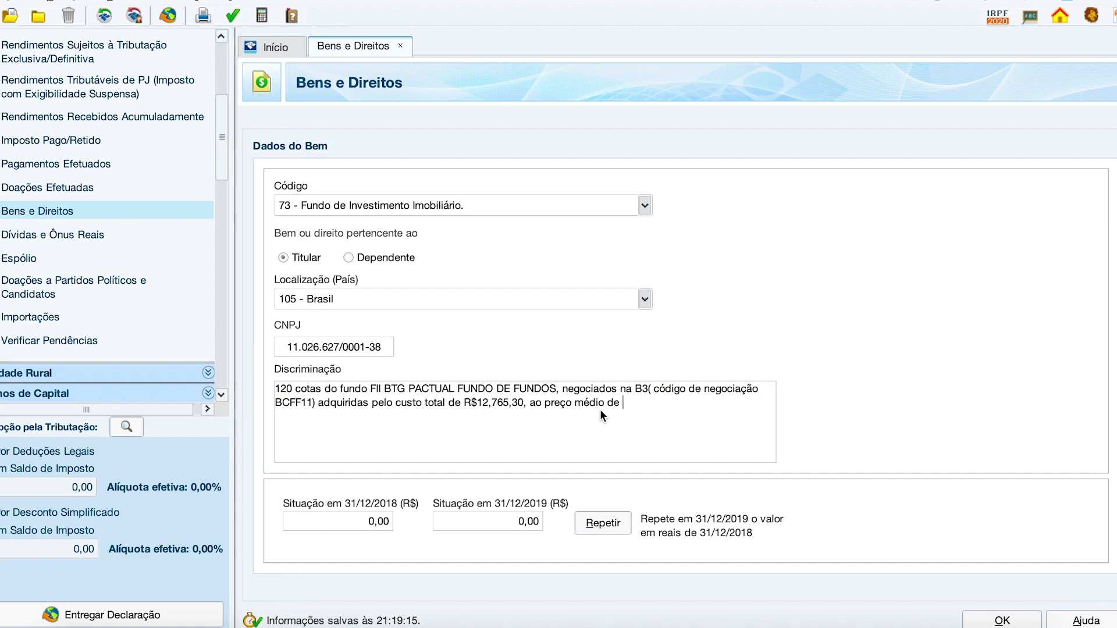
type("6,30")
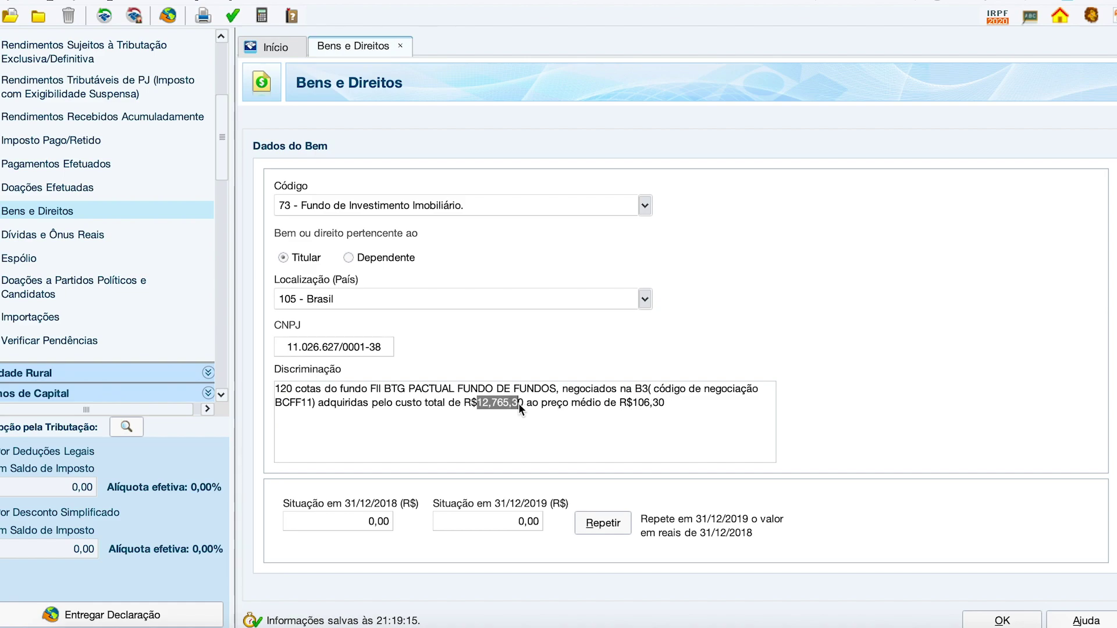
Step: Enter 12.765,30 as the Situação em 31/12/2019 value
left_click_drag(519, 403, 523, 402)
left_click(511, 521)
key("ctrl+v")
key("BackSpace")
key("BackSpace")
key("BackSpace")
key("BackSpace")
key("shift+Tab")
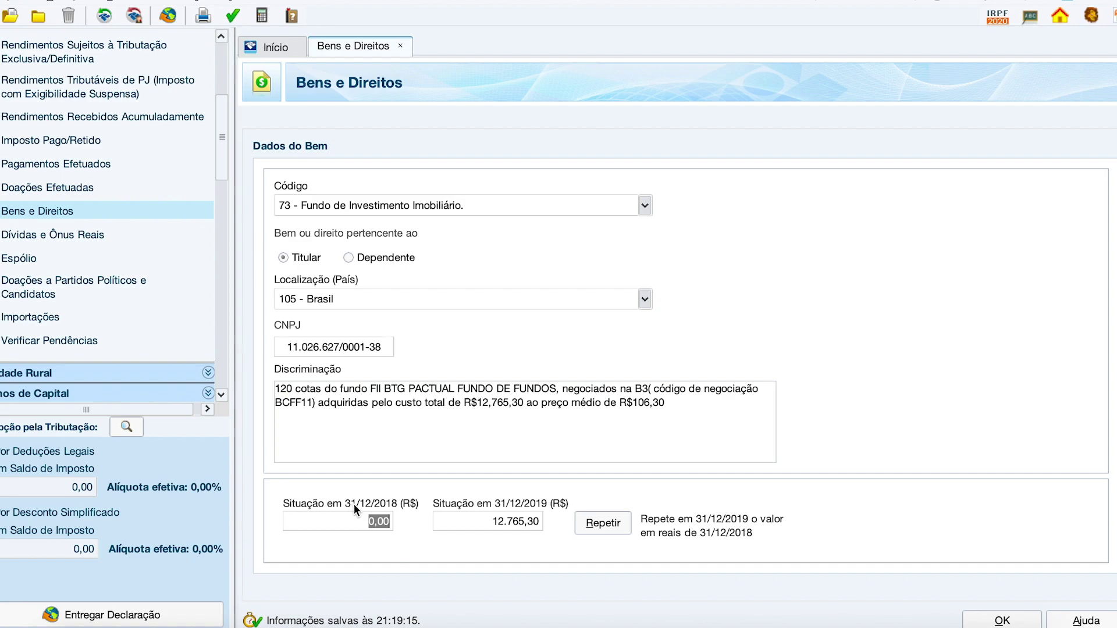
Step: In the Excel trade sheet, check the 2018 BCFF11 purchase: price 77,29, holding 618,32
left_click(835, 621)
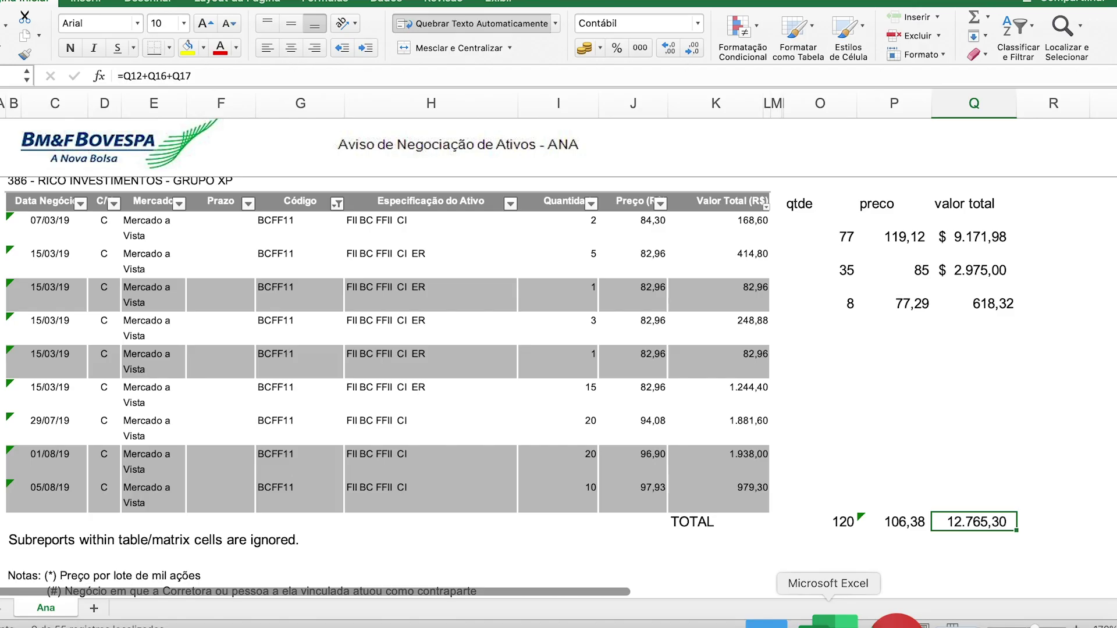
left_click(922, 304)
left_click(969, 304)
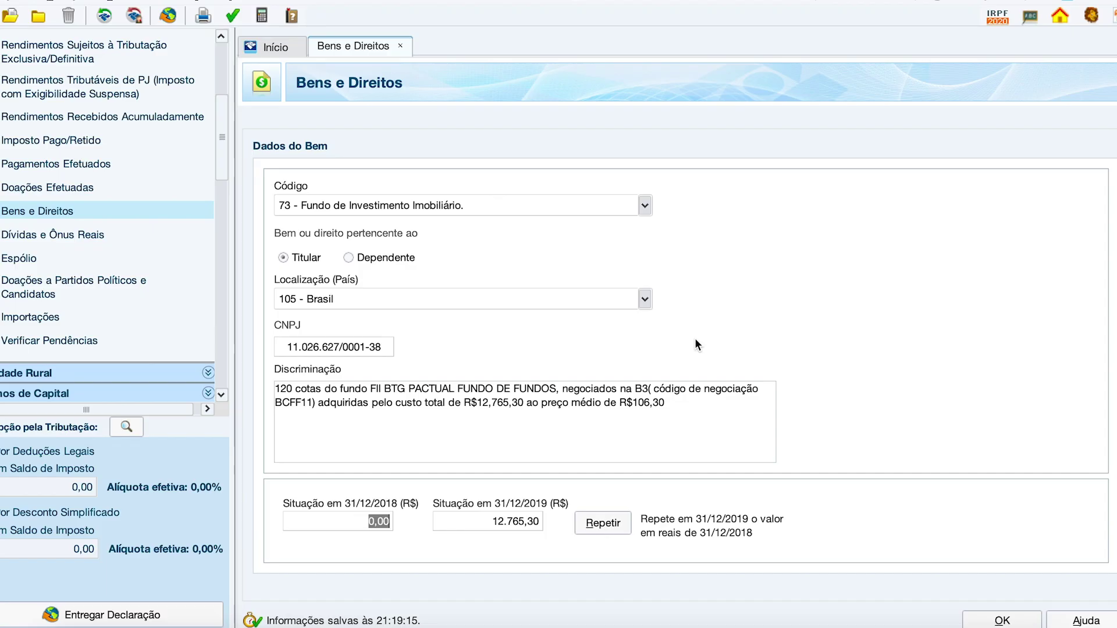
Step: Enter 618,32 as the 31/12/2018 value and save the code-73 BCFF asset as item 7
type("618,32")
left_click(471, 394)
left_click(541, 426)
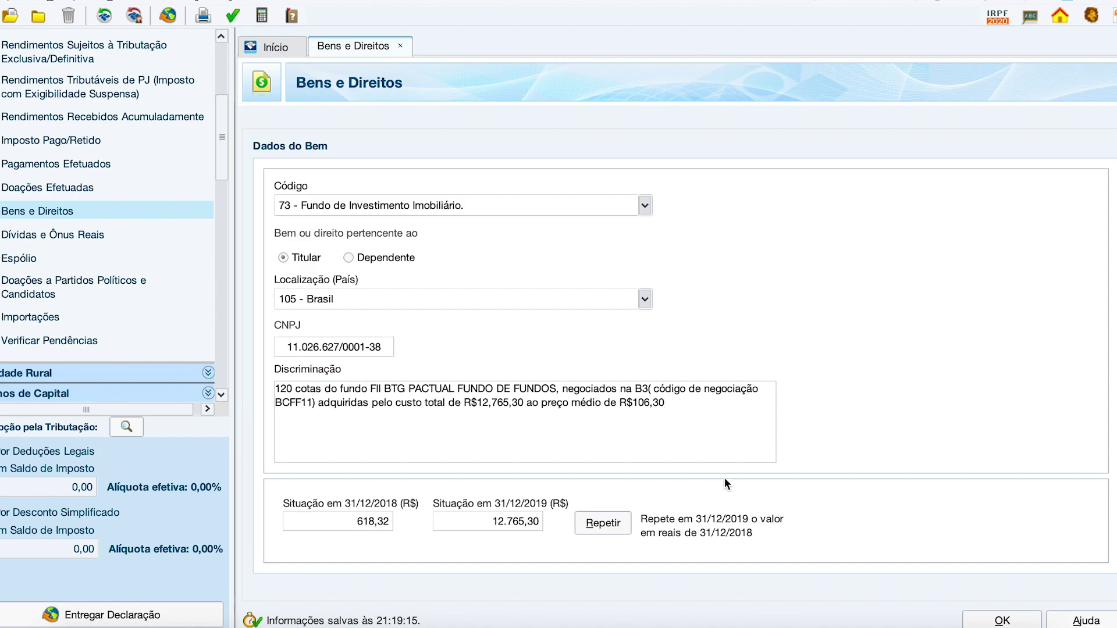
left_click(1001, 620)
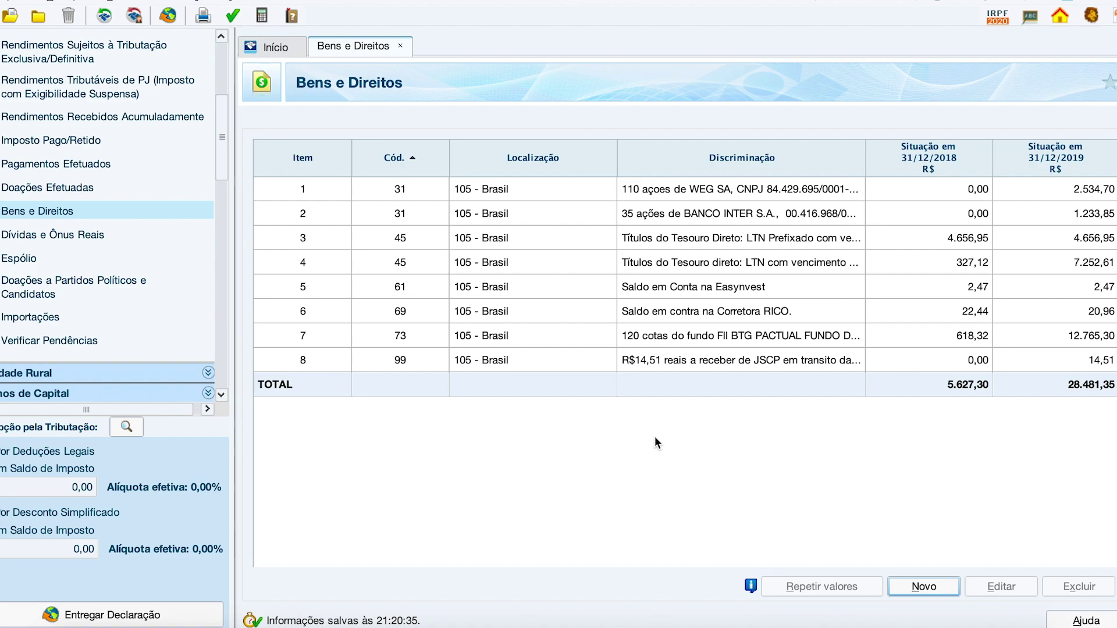
Step: Bring the Excel BCFF11 trade sheet to the front, showing the 12.765,30 TOTAL row
left_click(838, 620)
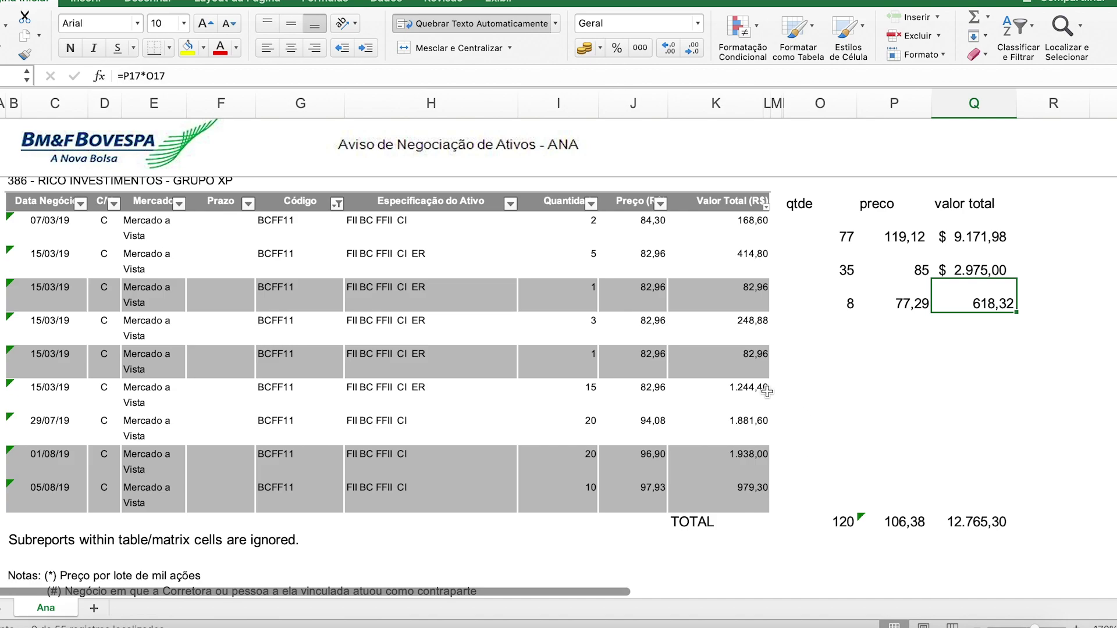
left_click(656, 346)
left_click_drag(642, 224, 729, 475)
left_click(747, 303)
left_click(746, 236)
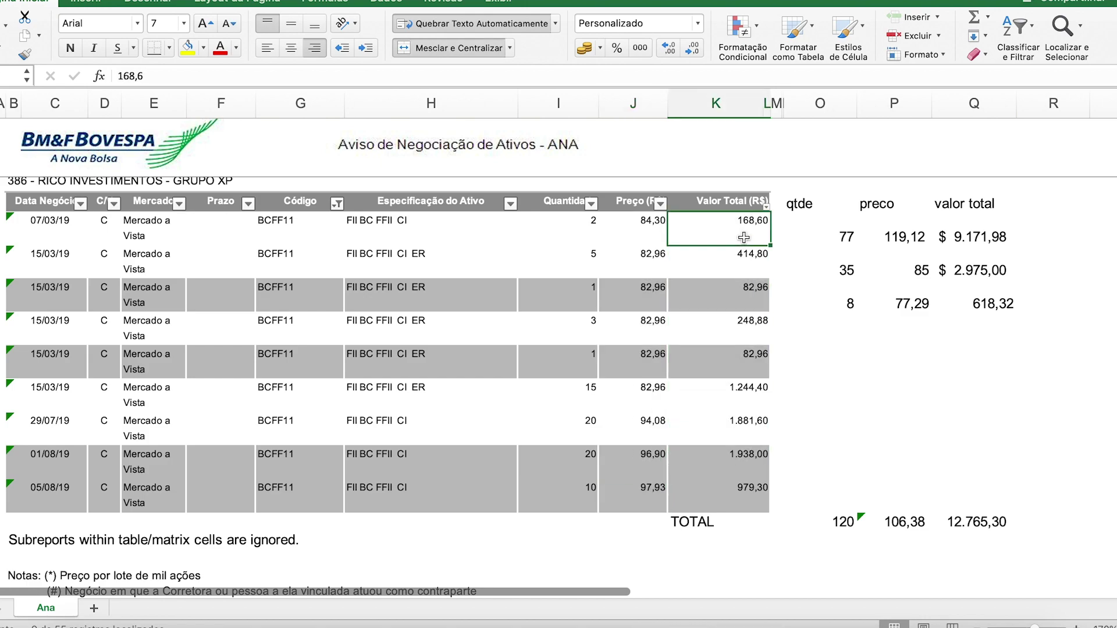
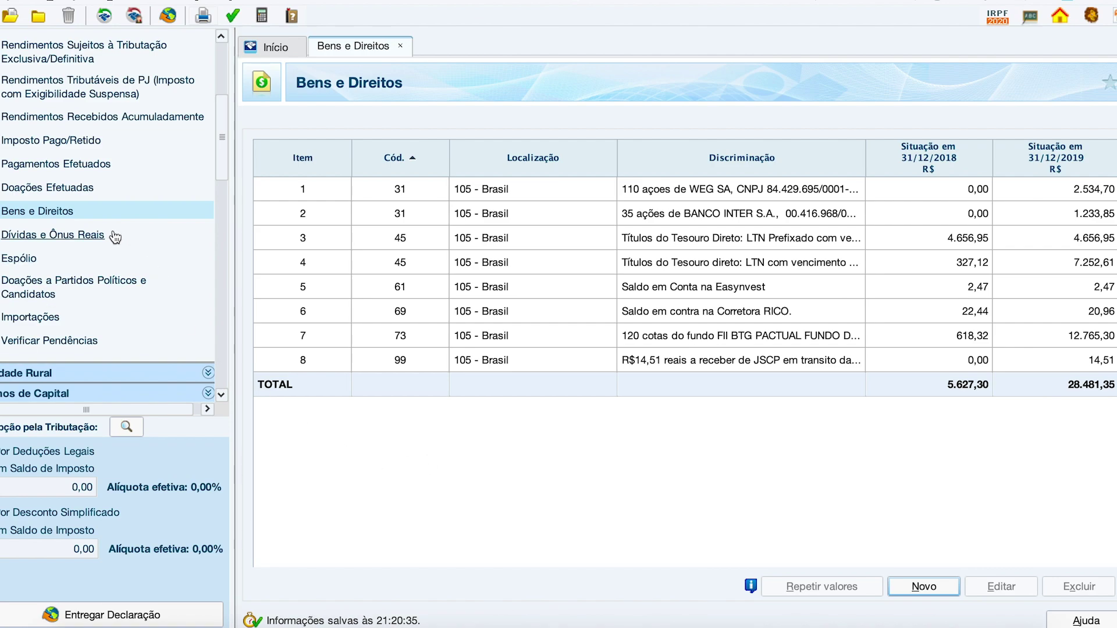
Step: Return to the top of the navigation list and open Rendimentos Isentos e Não Tributáveis
scroll(114, 237, "up", 5)
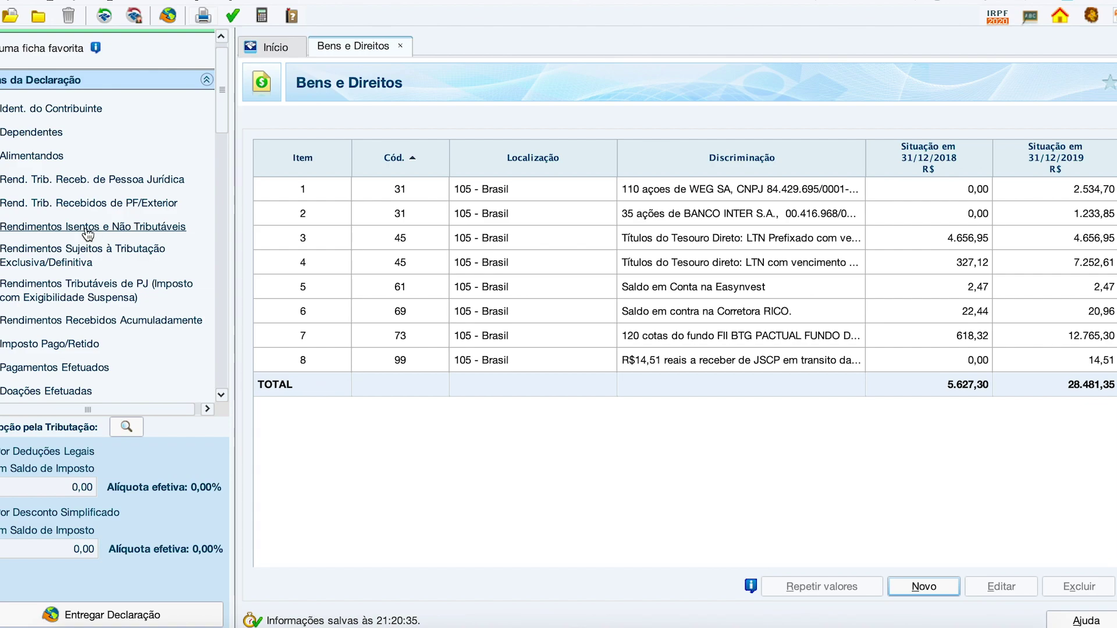
left_click(88, 228)
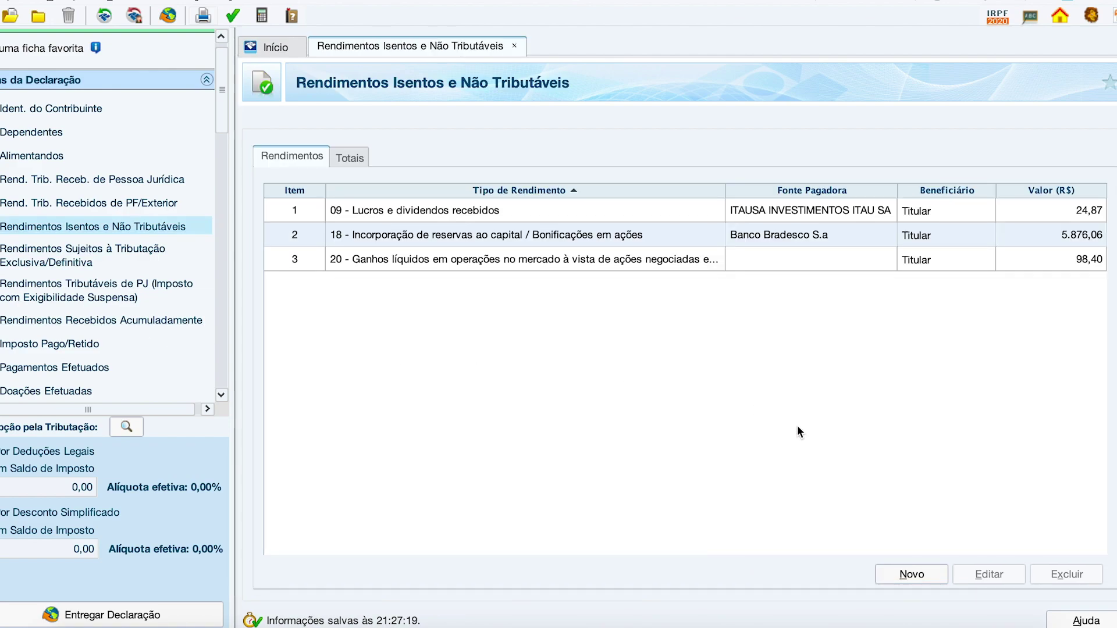
Step: Add a new exempt-income entry with type '09 - Lucros e dividendos recebidos'
left_click(918, 579)
type("09")
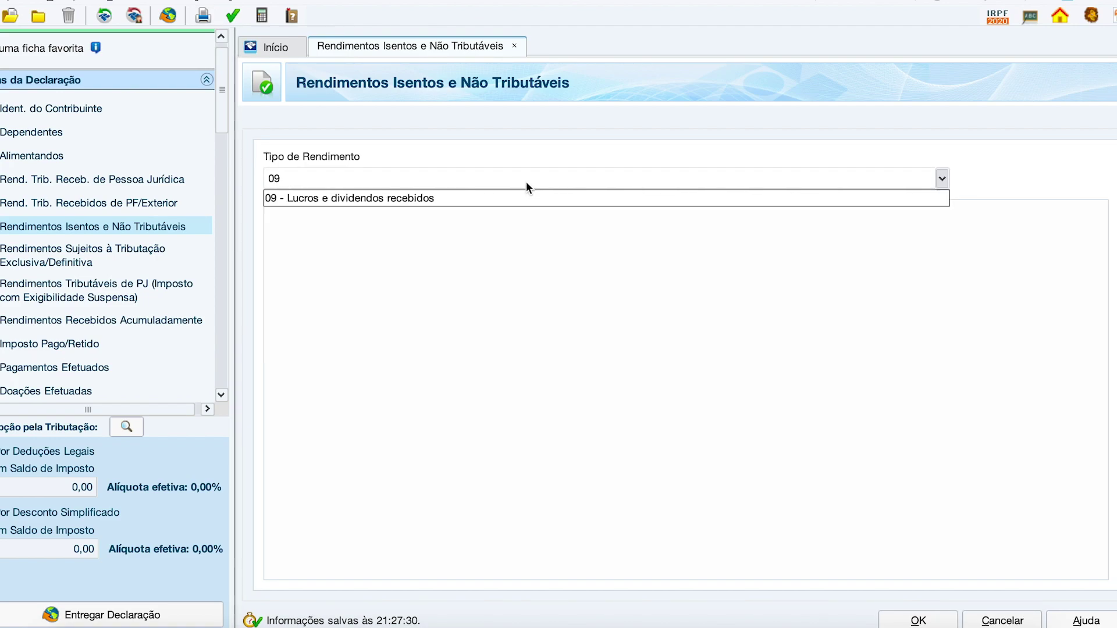
key("BackSpace")
key("BackSpace")
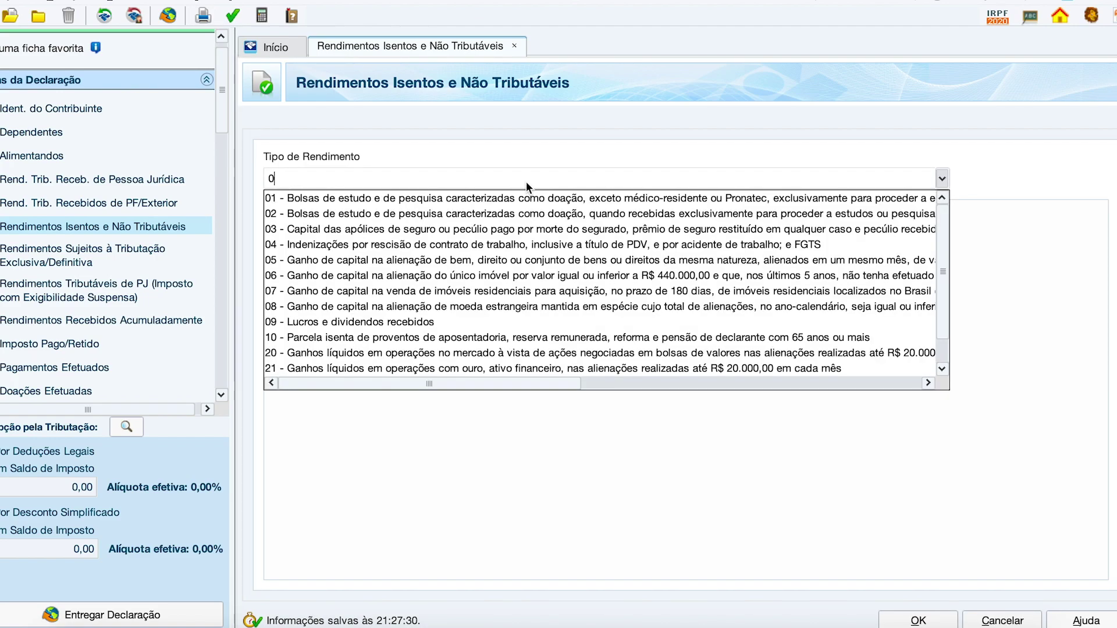
scroll(448, 304, "down", 4)
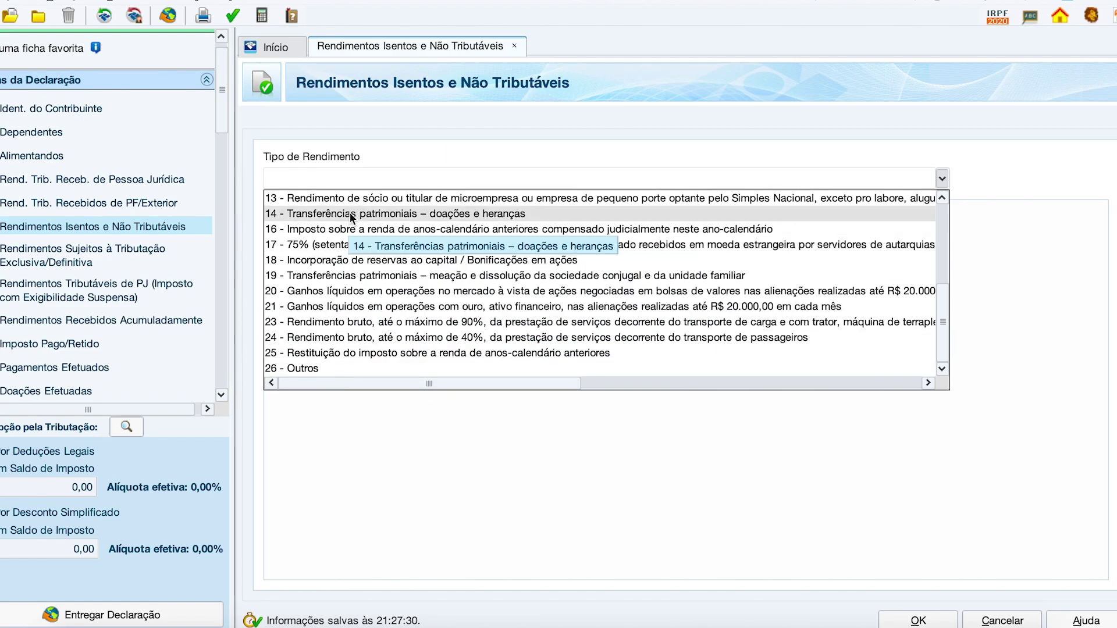
type("09")
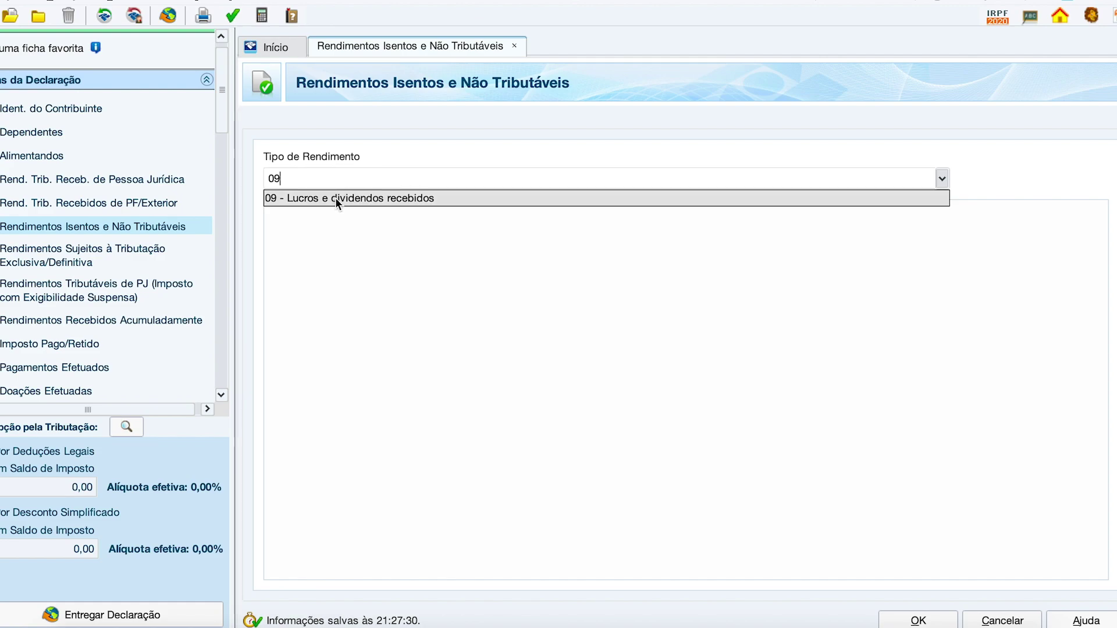
left_click(335, 198)
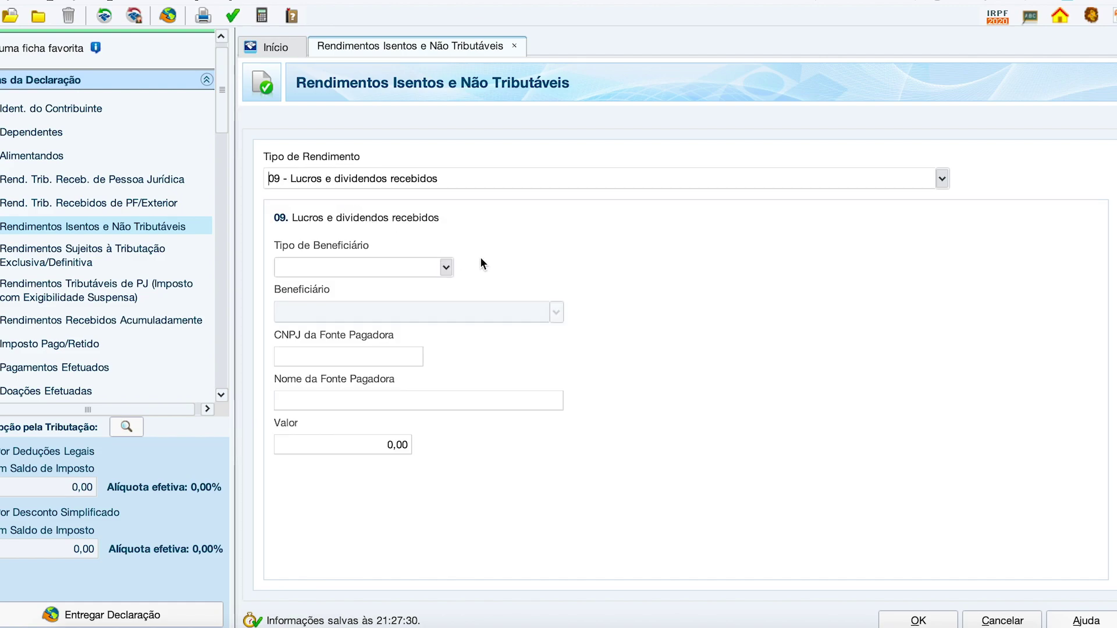
Step: Set the beneficiary type to Titular and bring up the broker's income report PDF
left_click(447, 267)
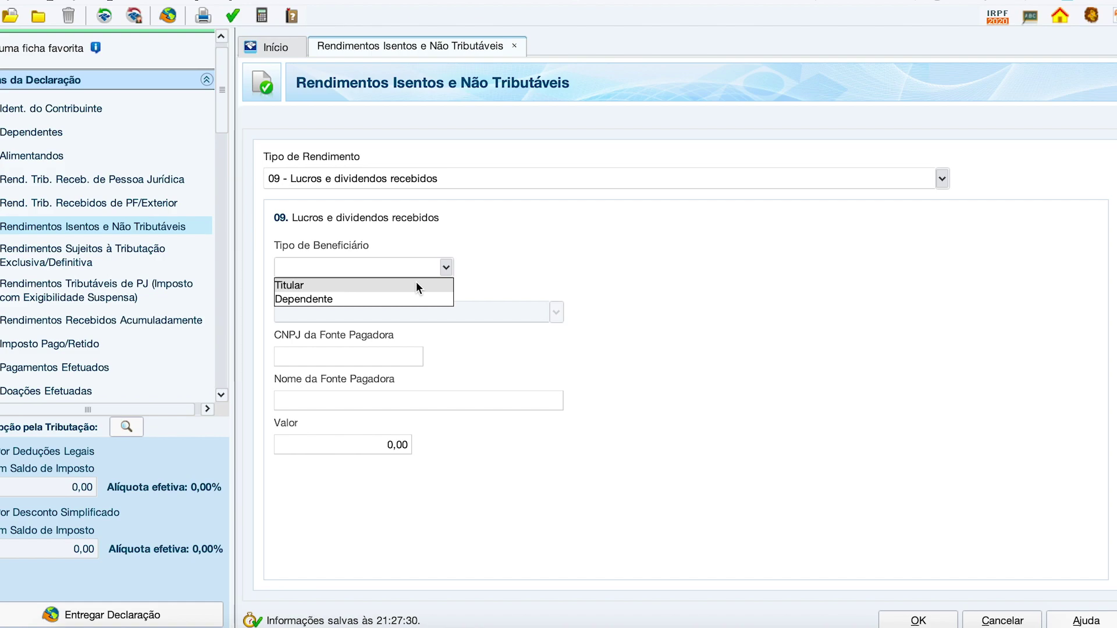
left_click(416, 283)
left_click(396, 357)
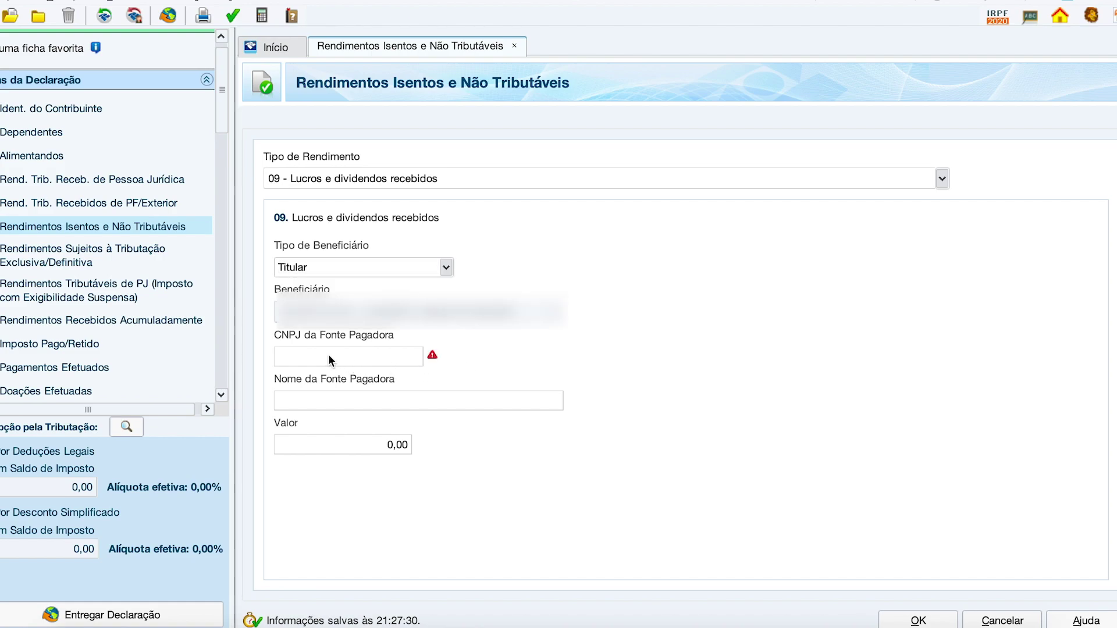
left_click_drag(327, 357, 416, 350)
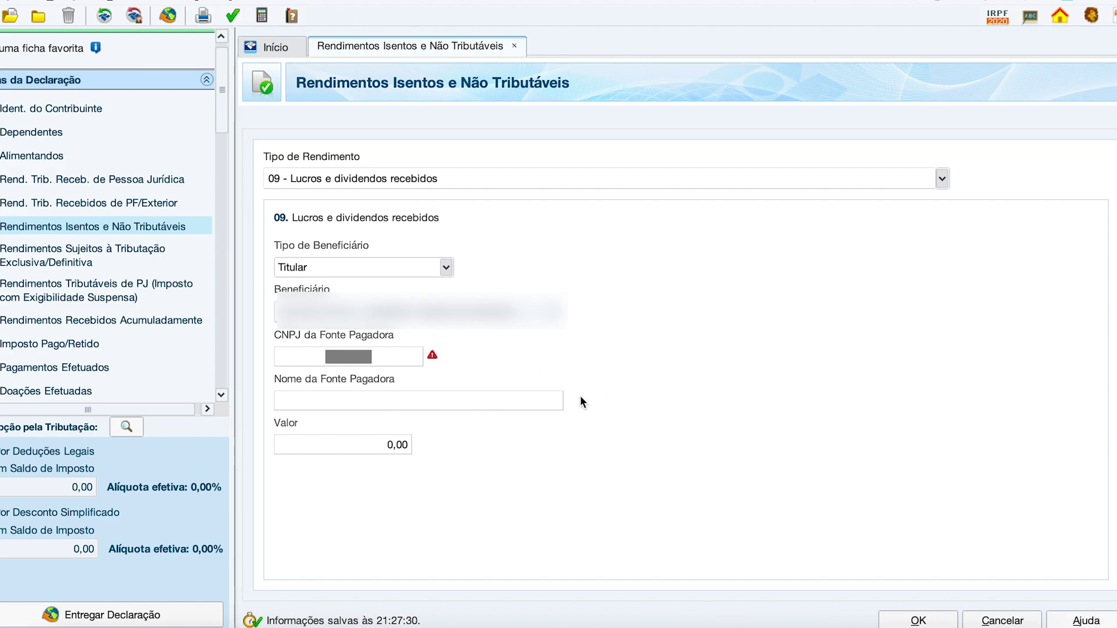
key("super+Tab")
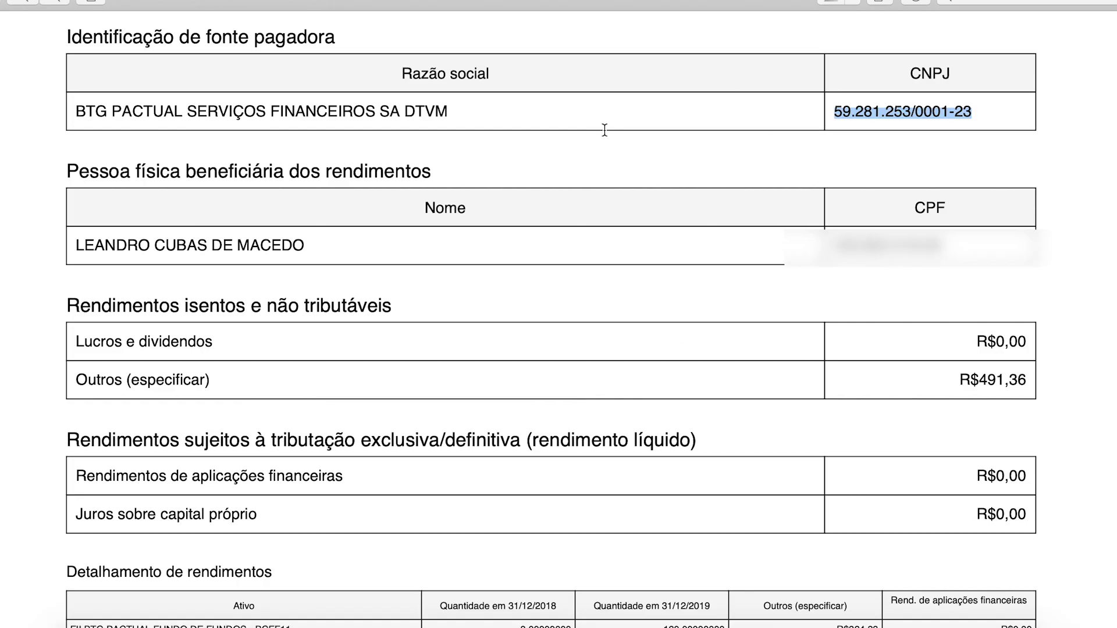
left_click(626, 158)
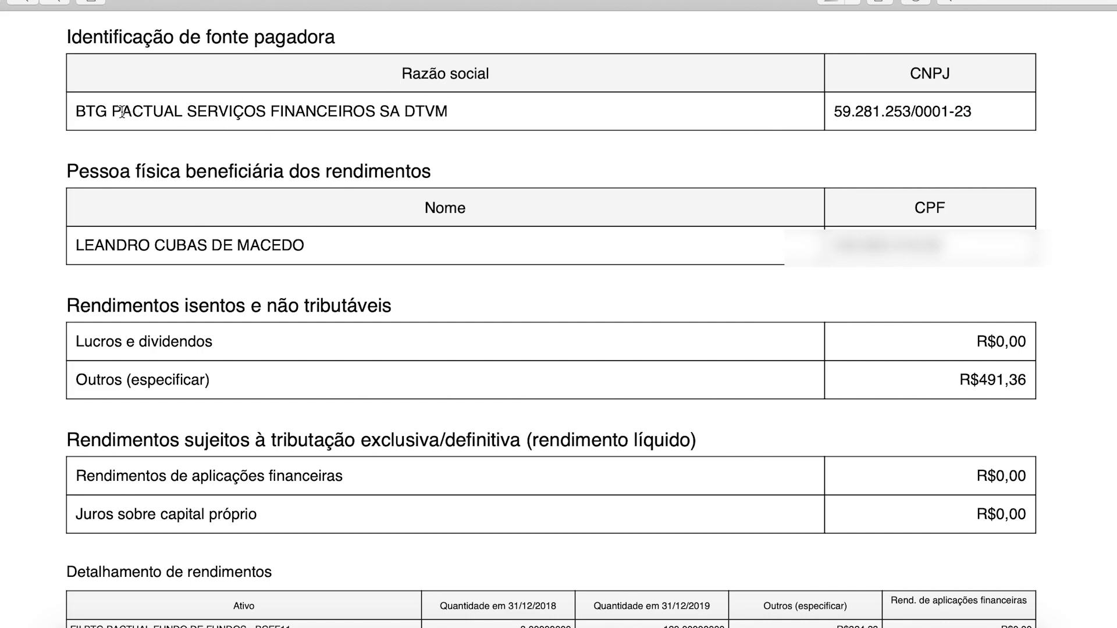
left_click_drag(67, 35, 357, 47)
left_click(436, 108)
left_click_drag(834, 111, 982, 110)
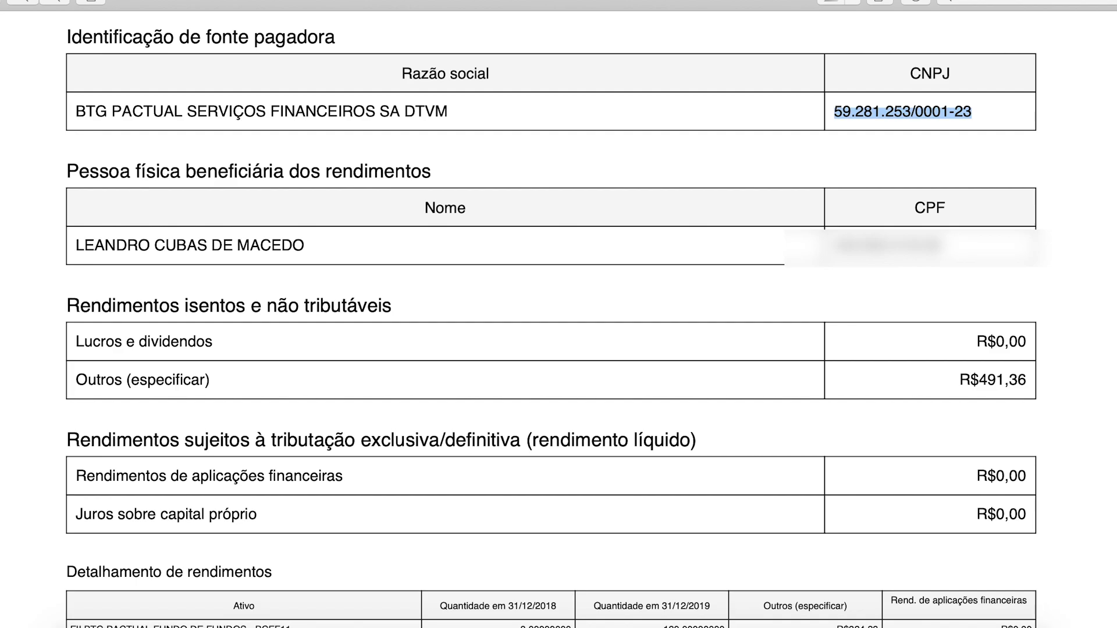
key("super+Tab")
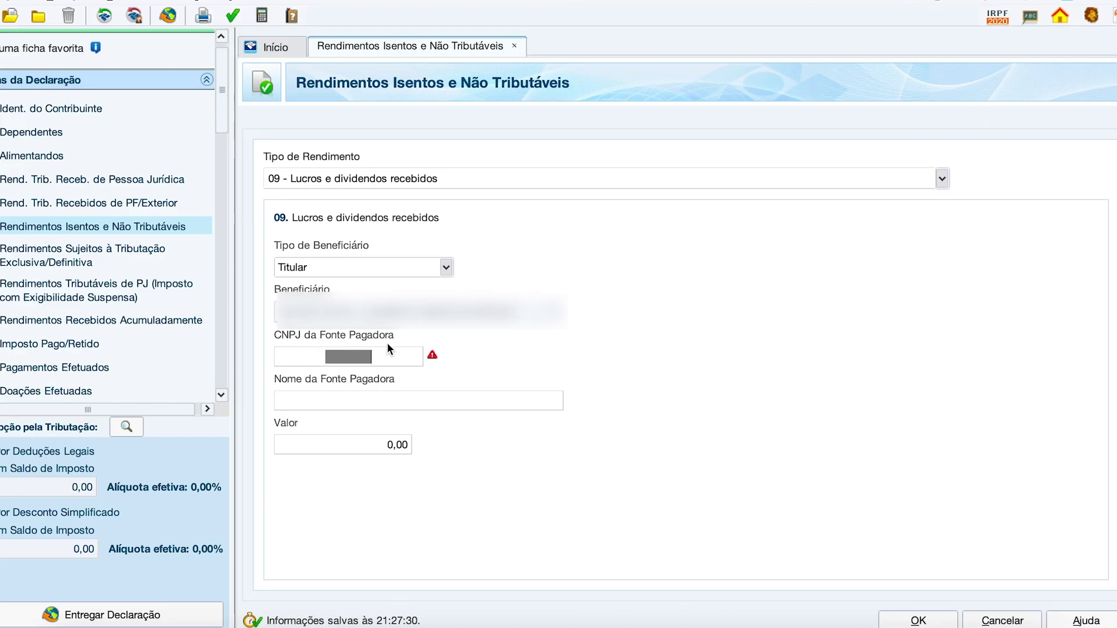
key("super+v")
left_click(385, 403)
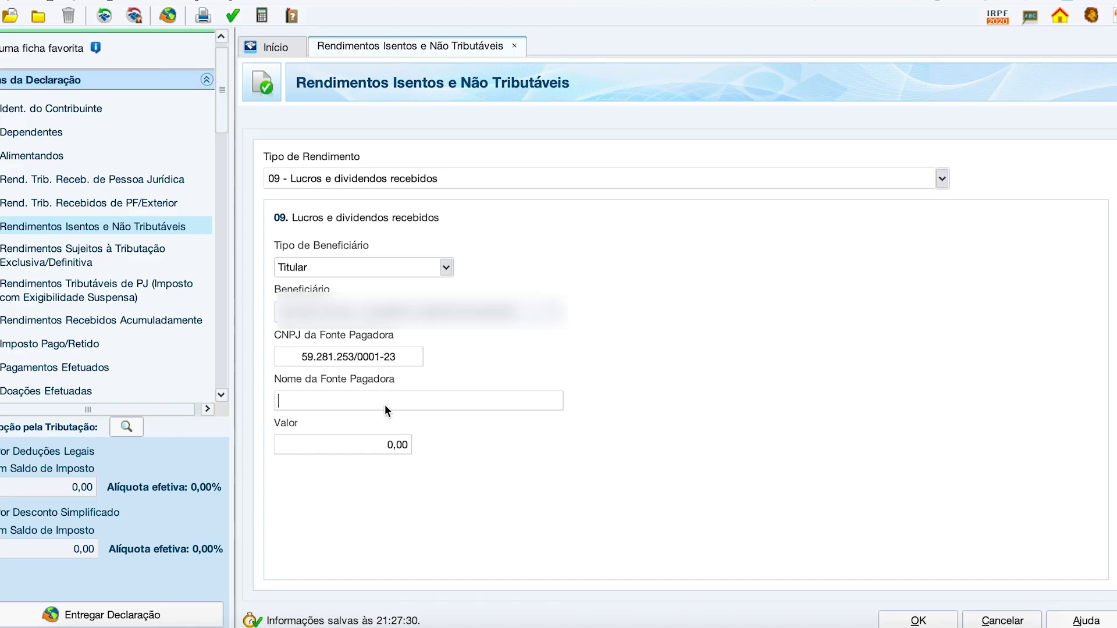
Step: Fill the payer name with BTG PACTUAL SERVIÇOS FINANCEIROS SA DTVM from the report
key("super+Tab")
left_click_drag(462, 113, 53, 107)
key("super+c")
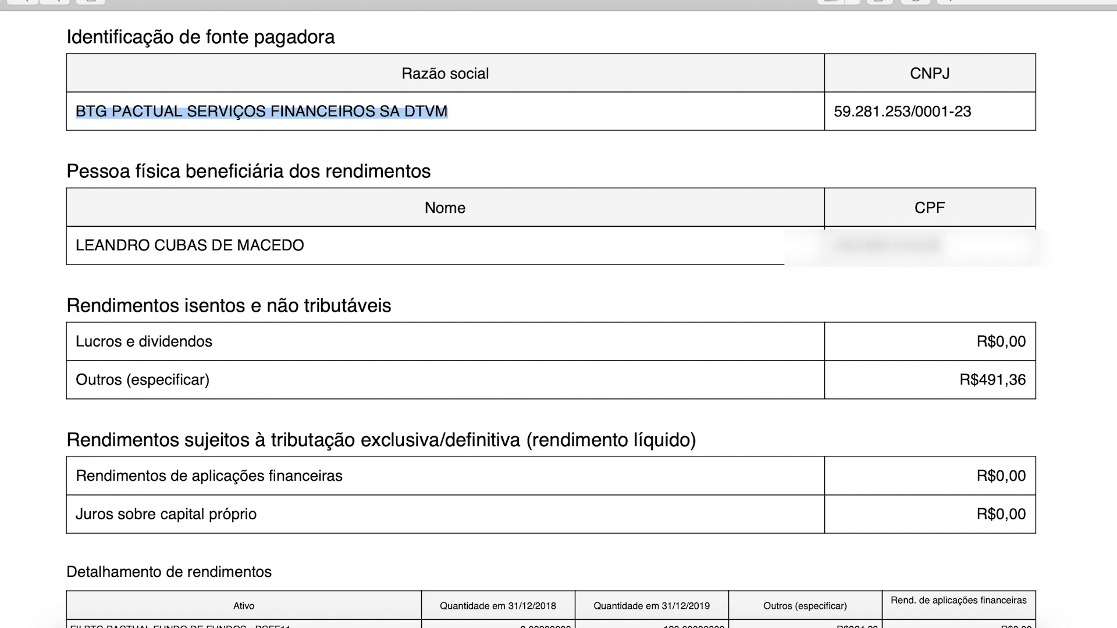
key("super+Tab")
key("super+v")
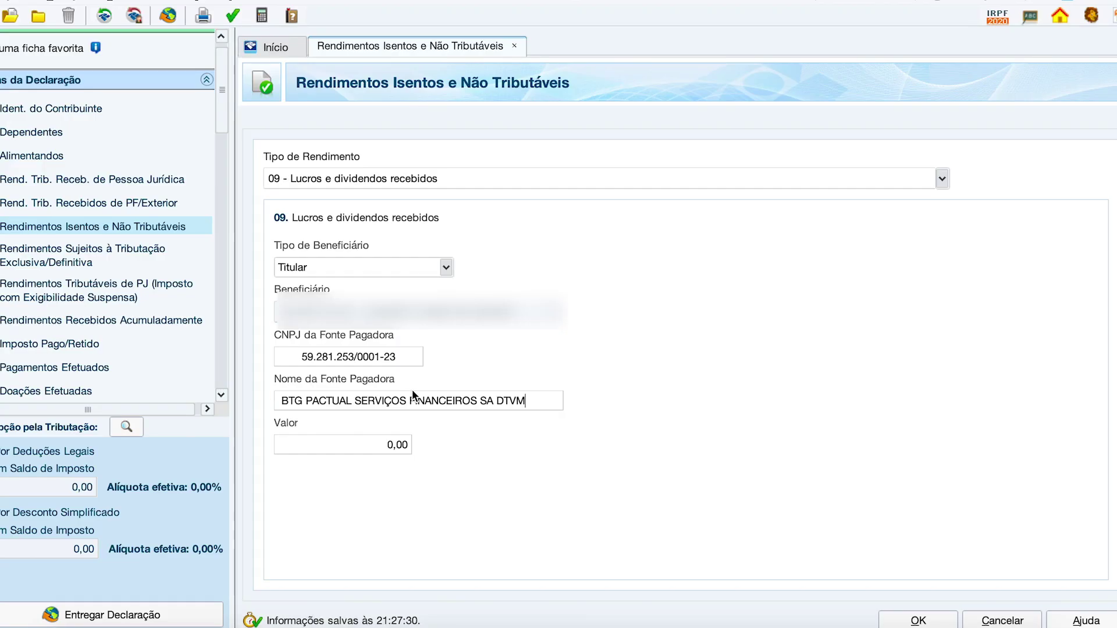
left_click(401, 360)
left_click(404, 394)
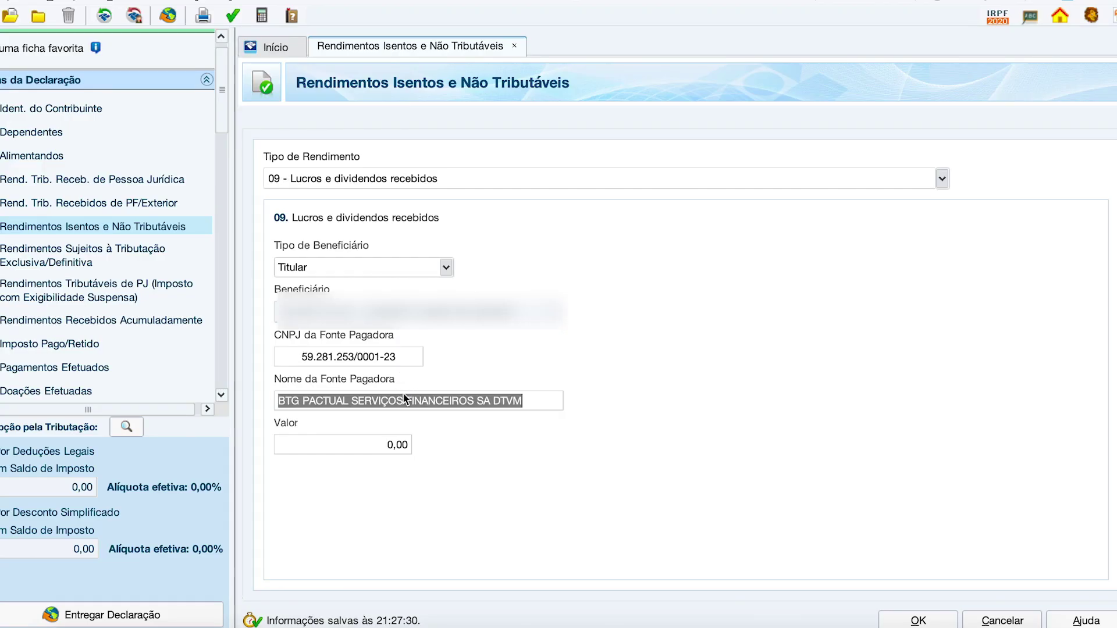
key("super+Tab")
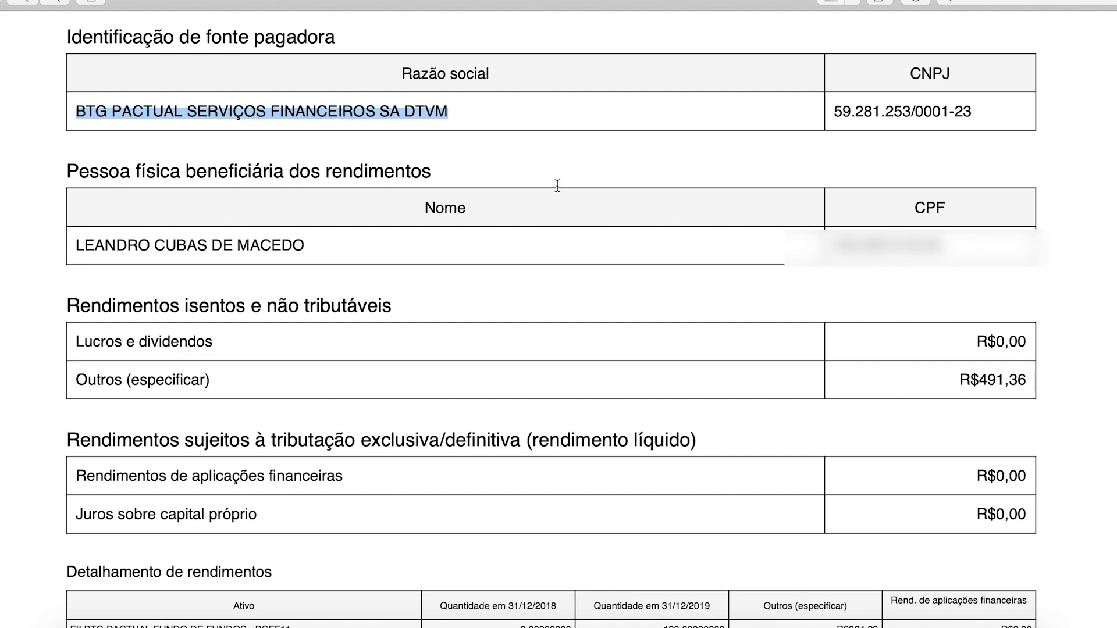
key("super+Tab")
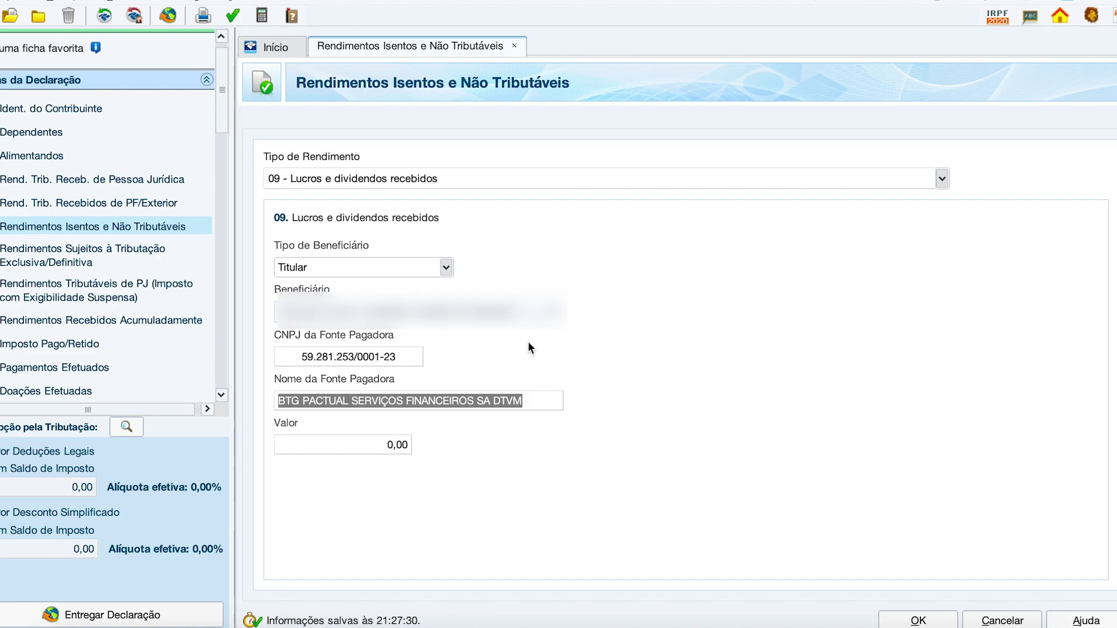
left_click(386, 451)
Step: Select the Outros dividend amount R$491,36 in the income report for copying
key("super+Tab")
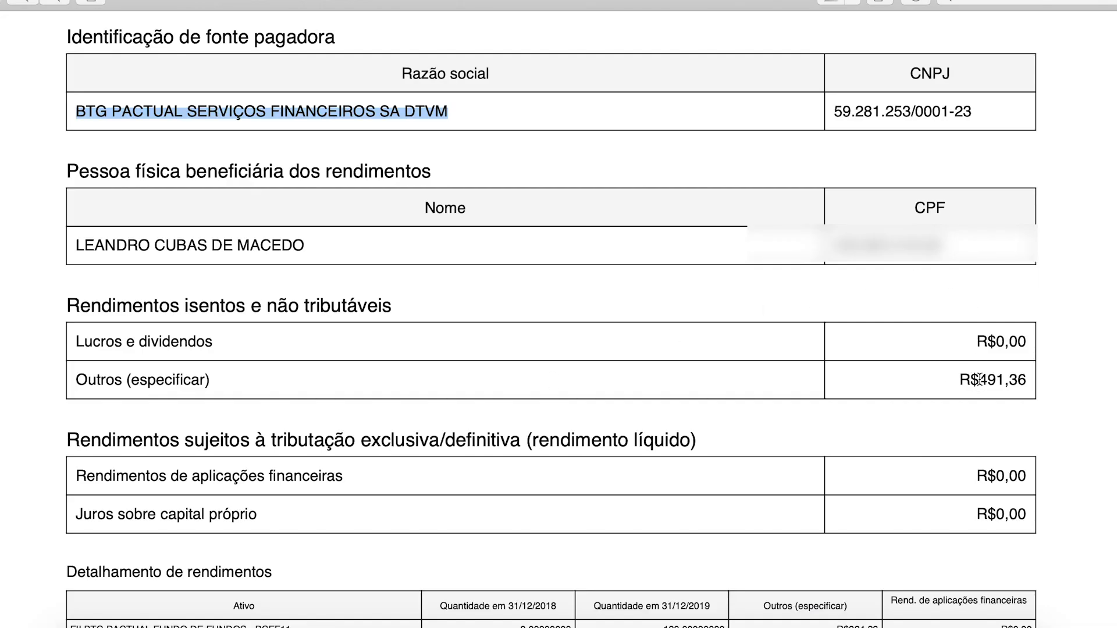
left_click_drag(986, 382, 1035, 381)
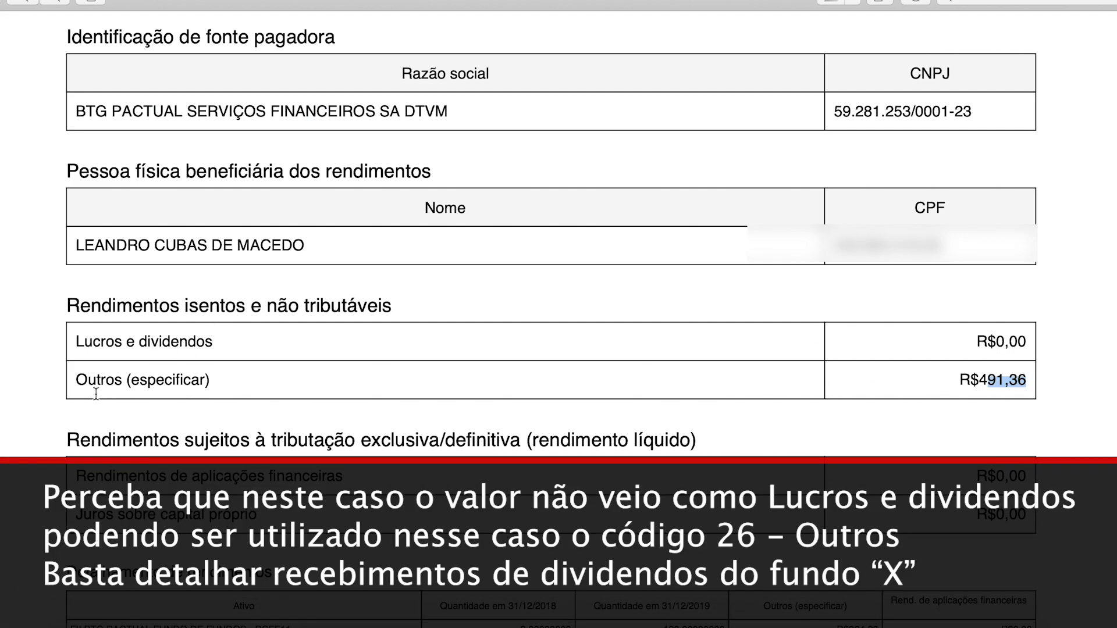
left_click(997, 375)
left_click_drag(987, 381, 1022, 382)
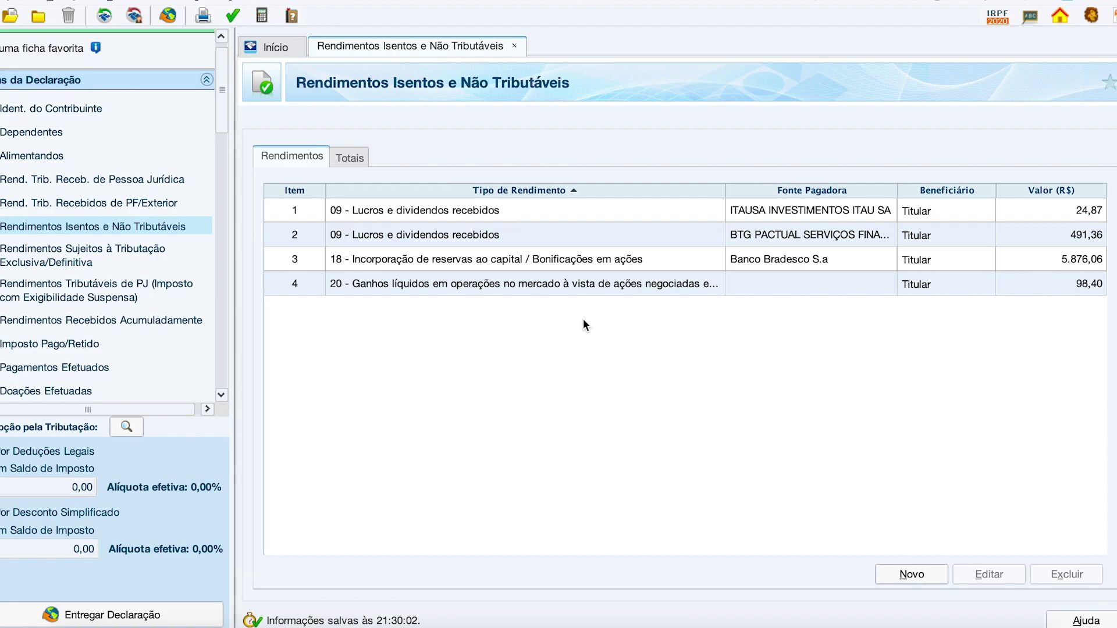
Step: Open Operações Fundos Invest. Imob. under Renda Variável and enter a 1.200,00 January prior loss
scroll(101, 324, "down", 15)
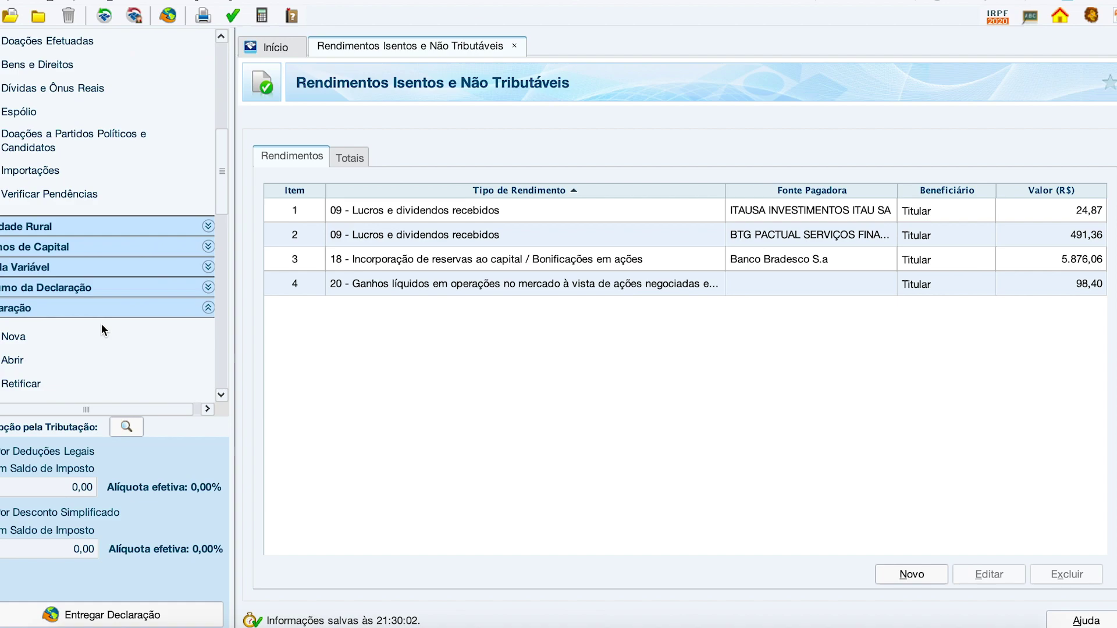
left_click(72, 194)
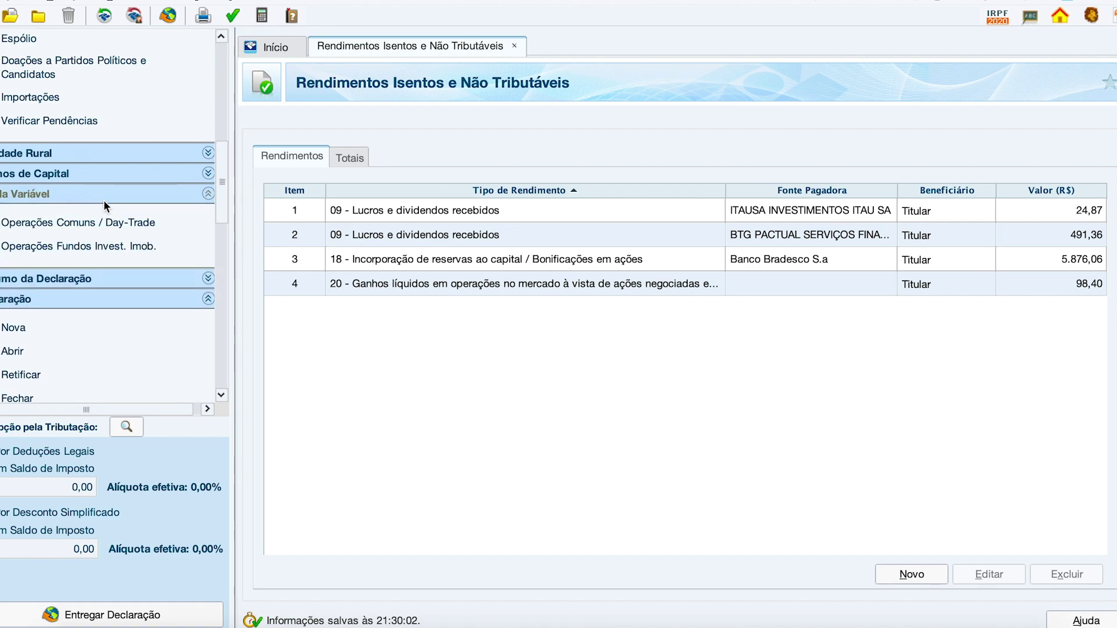
left_click(105, 247)
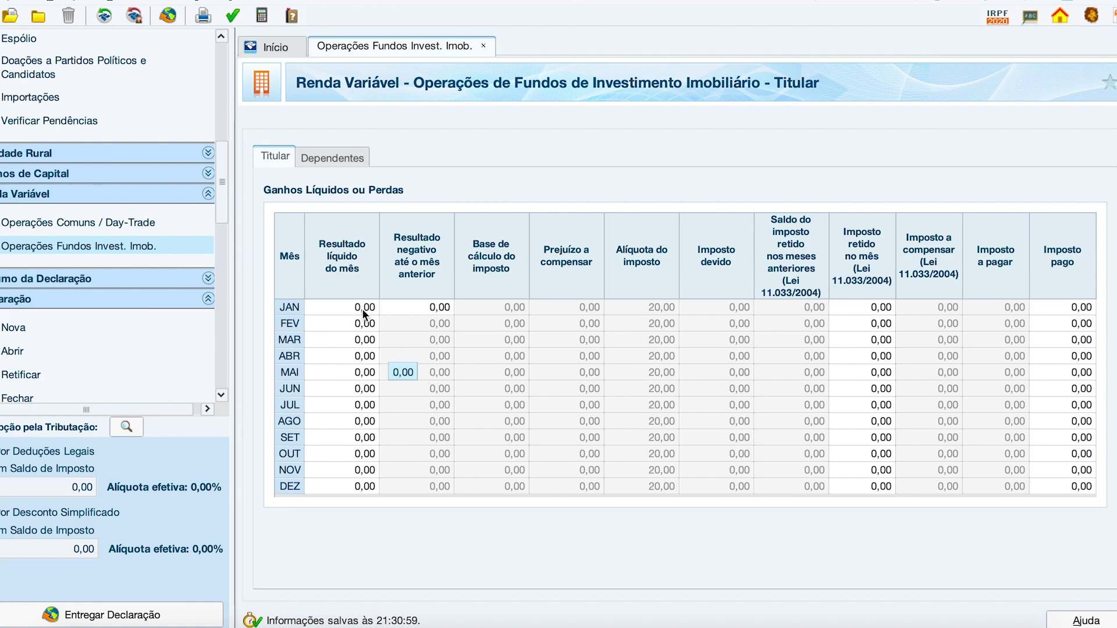
left_click(420, 307)
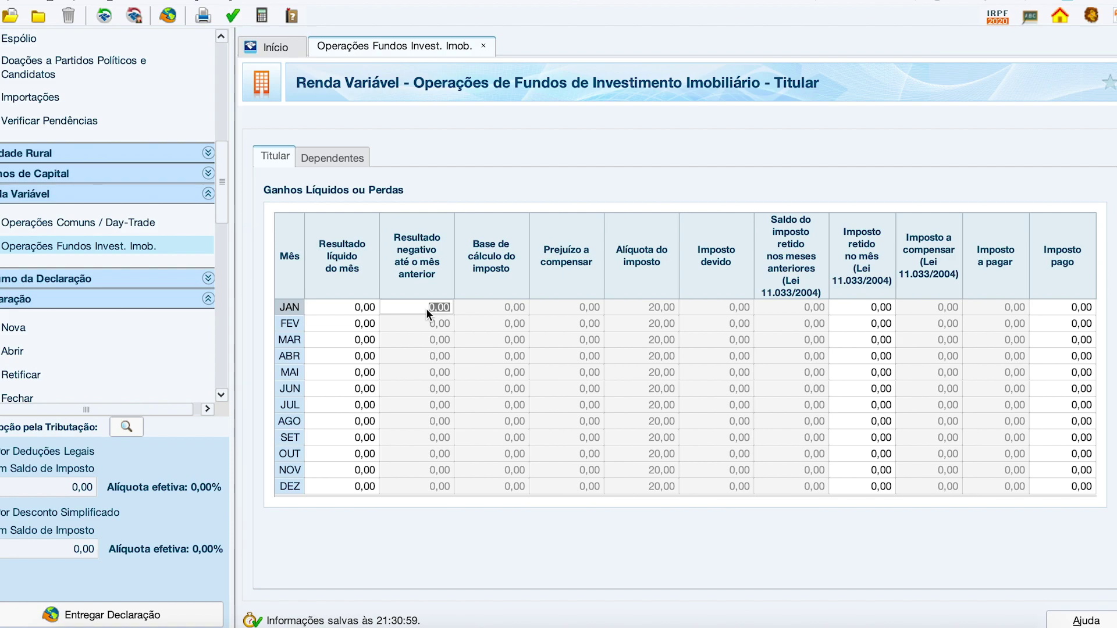
left_click(423, 307)
type("1.2")
type("0")
key("Return")
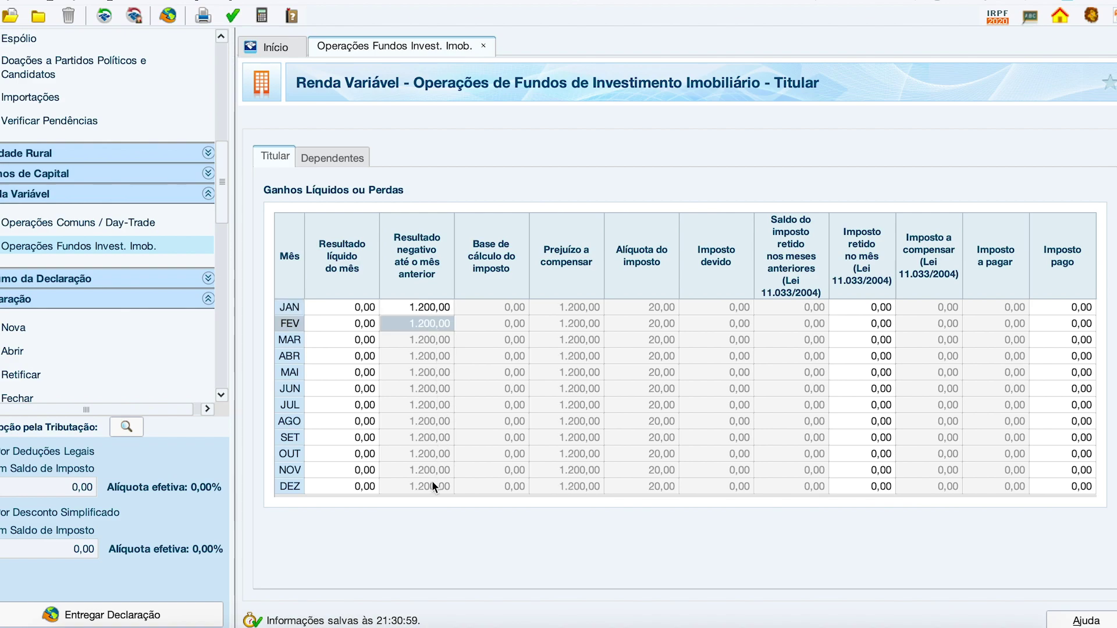
Step: Enter 200,00 as February's net result, then reset it to 0,00
left_click(362, 323)
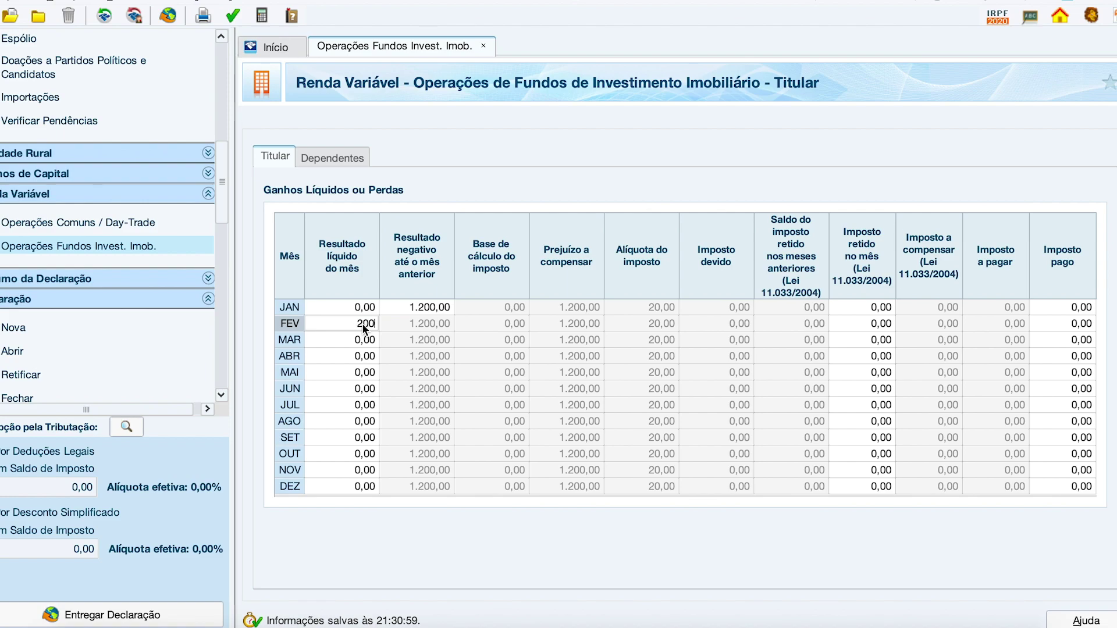
type("200")
left_click(420, 325)
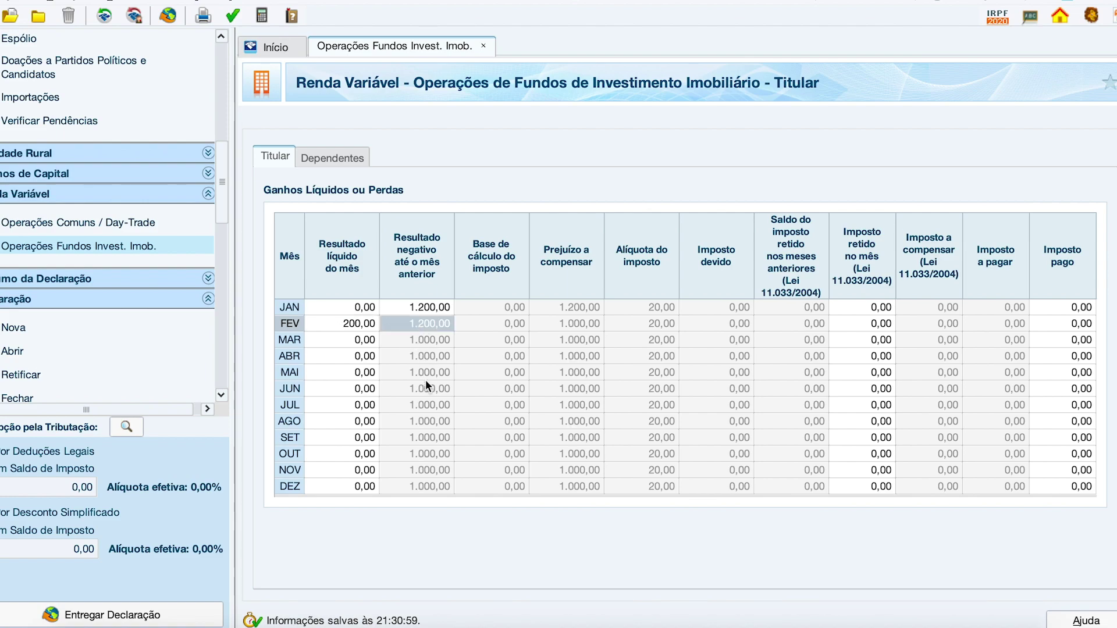
left_click(358, 322)
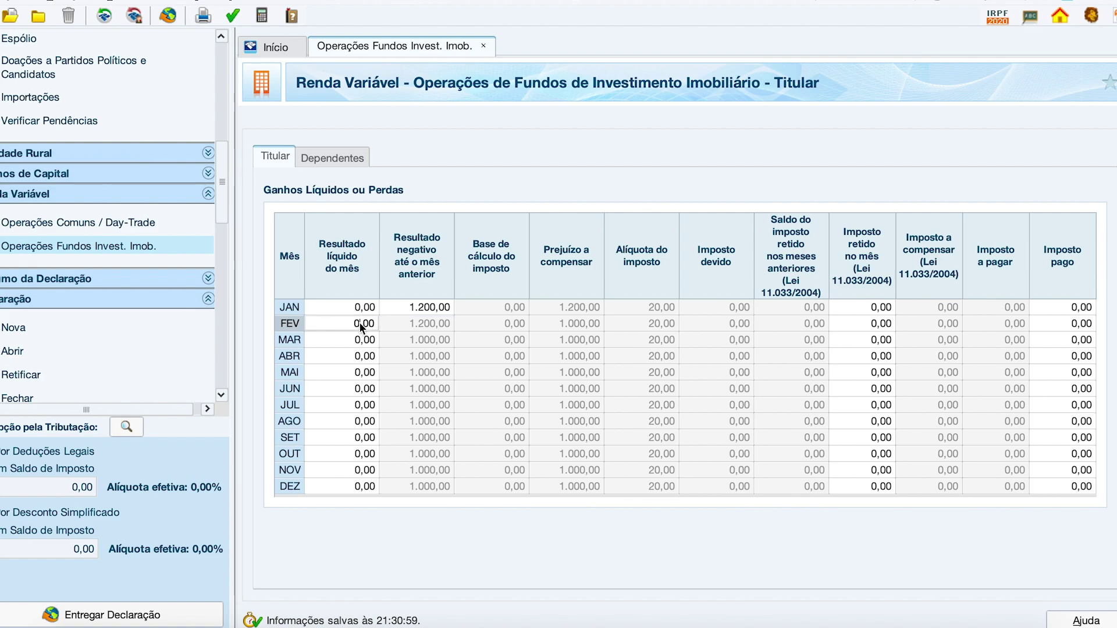
type("0")
left_click(431, 338)
Step: Clear January's prior loss back to 0,00
left_click(427, 307)
type("0")
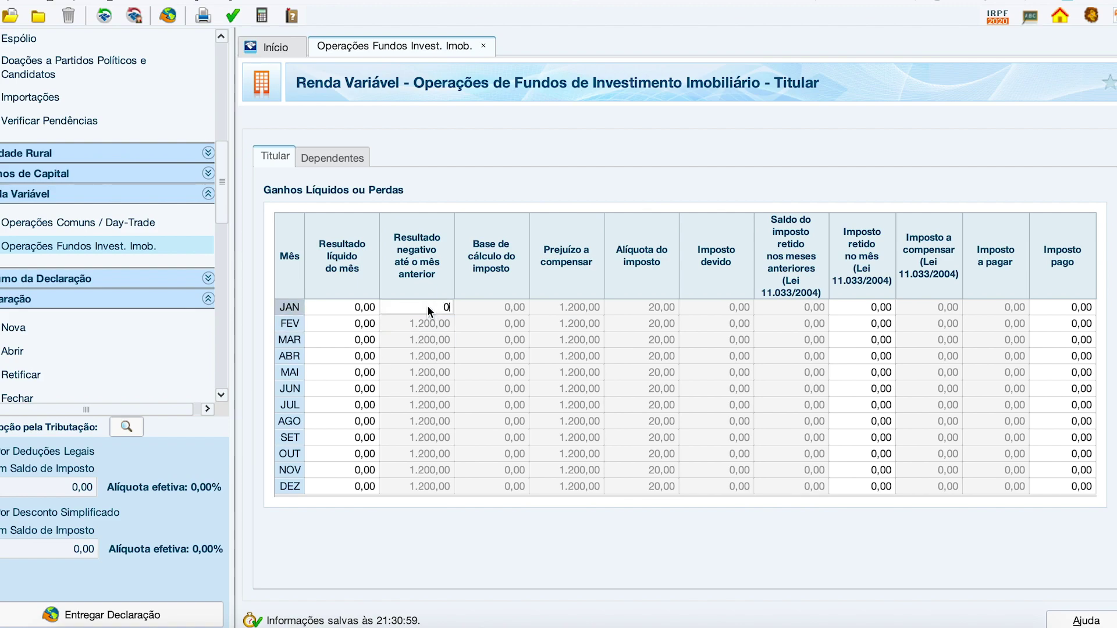
left_click(429, 324)
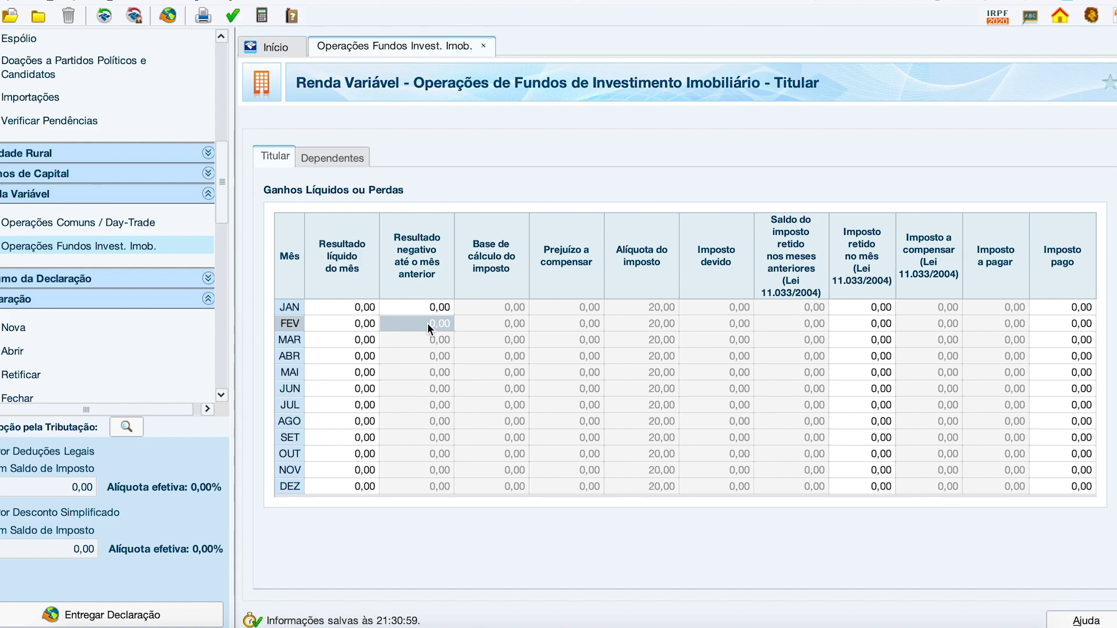
left_click(425, 305)
left_click(365, 307)
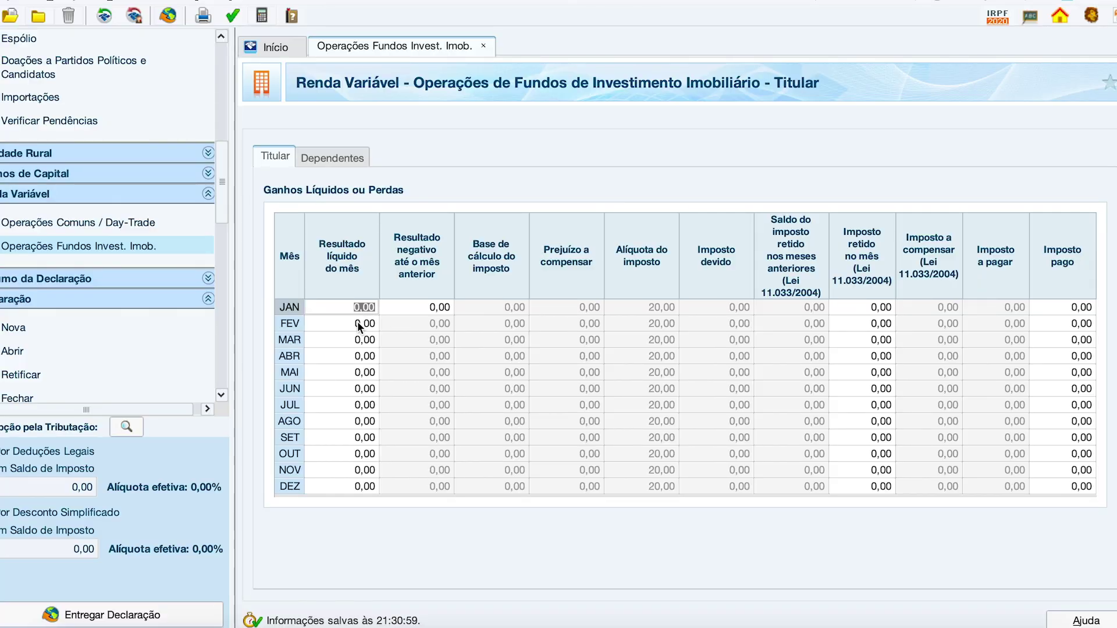
Step: Enter a 200,00 net result for March
left_click(358, 340)
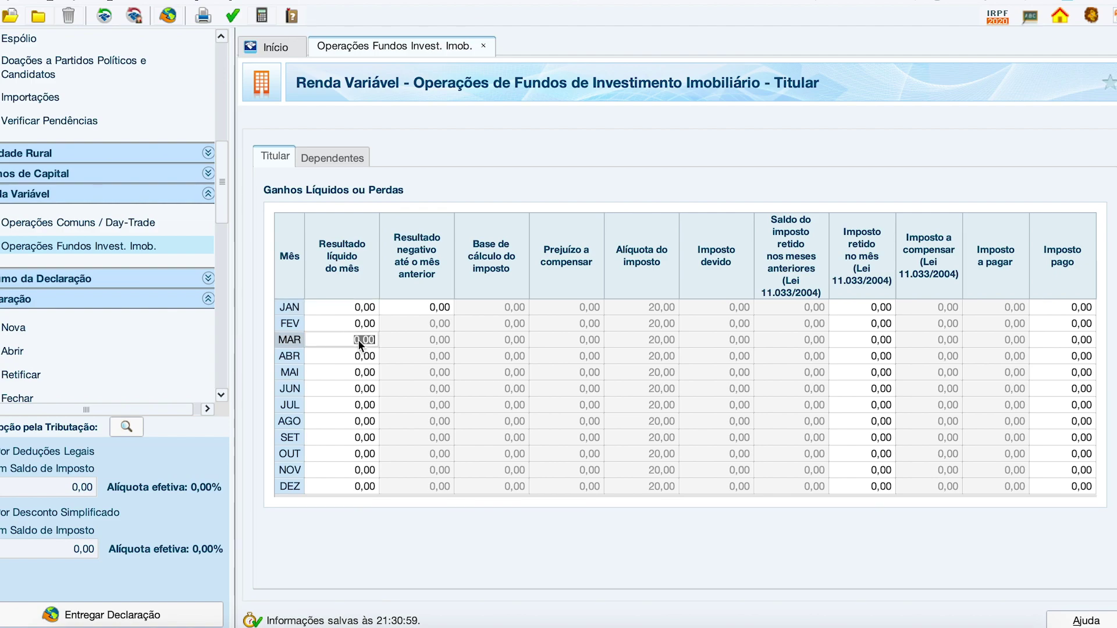
type("200")
left_click(407, 341)
left_click(364, 340)
Step: Try a -300,00 loss for April, then reset April's result to 0,00
left_click(359, 356)
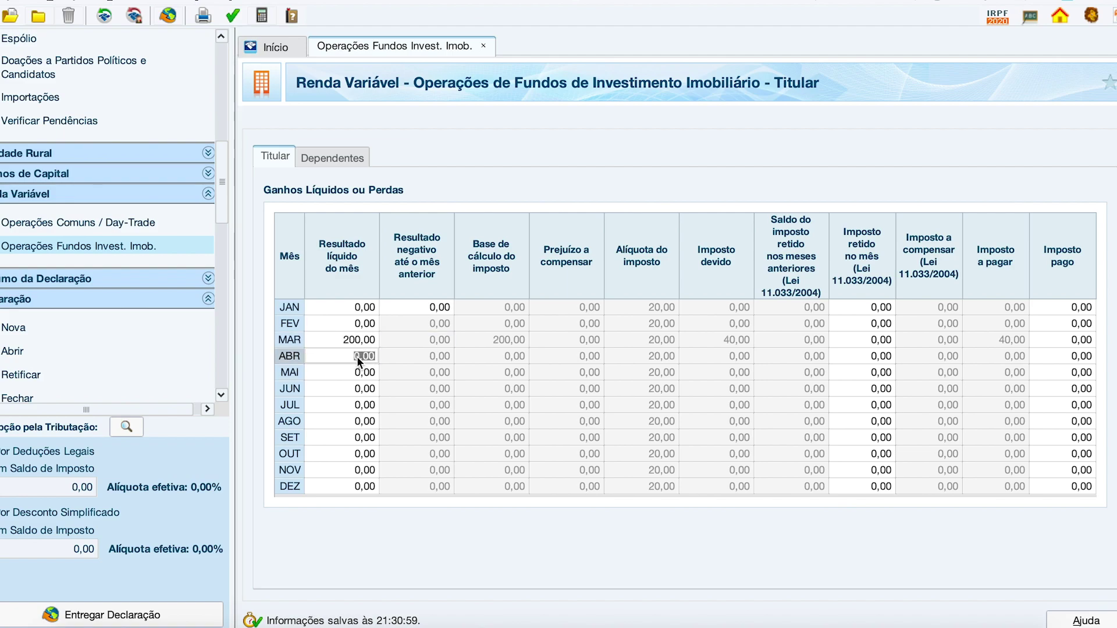
type("-300")
key("Return")
left_click(444, 372)
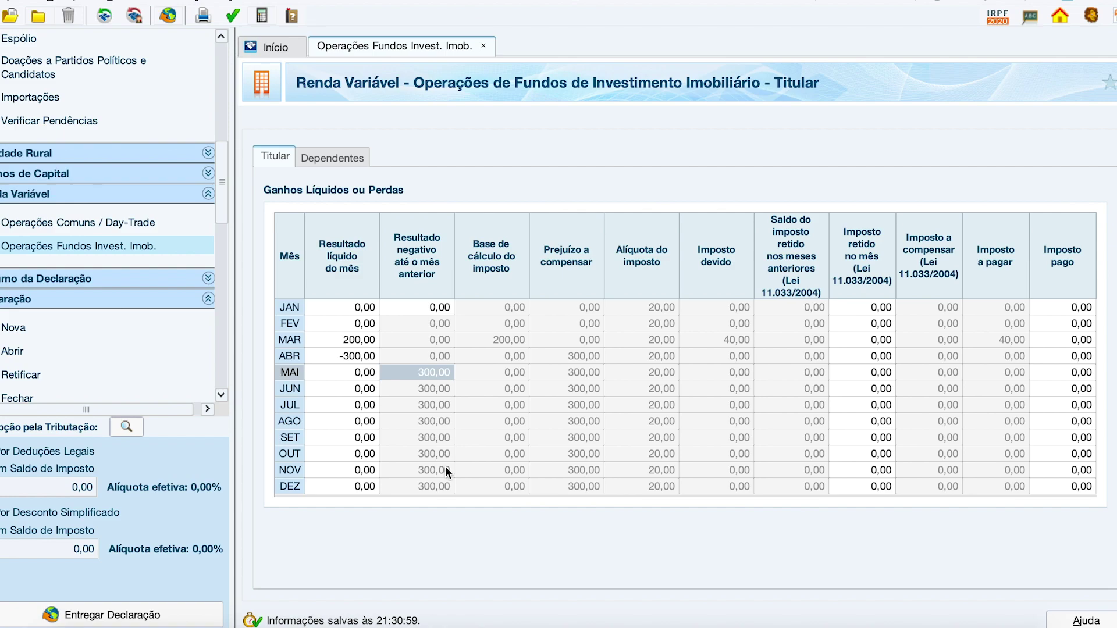
left_click(364, 356)
key("BackSpace")
left_click(418, 343)
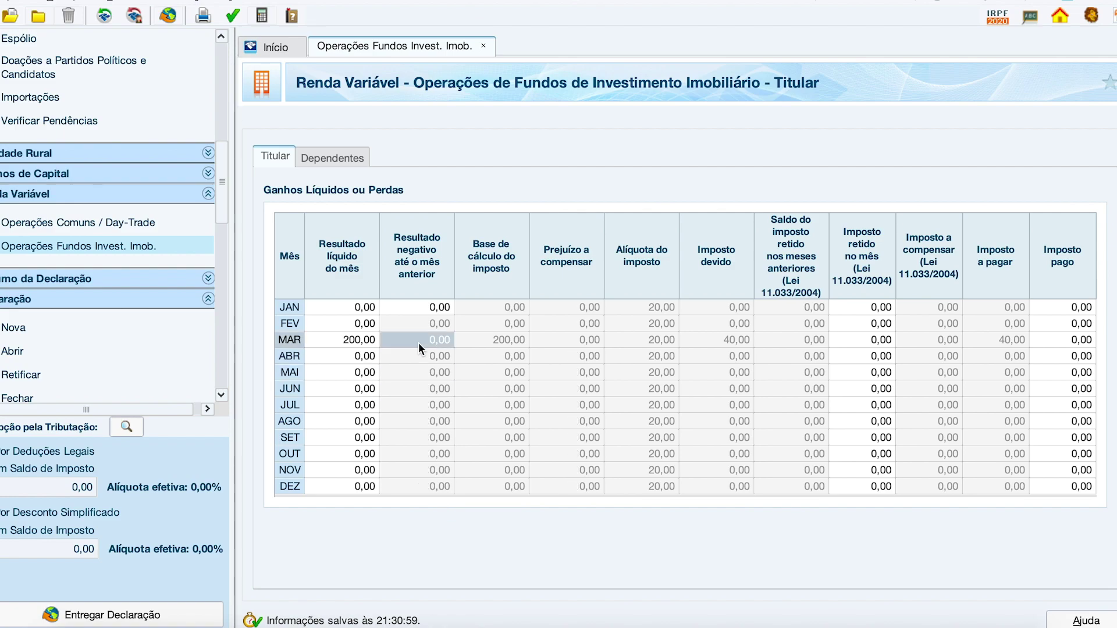
left_click(870, 342)
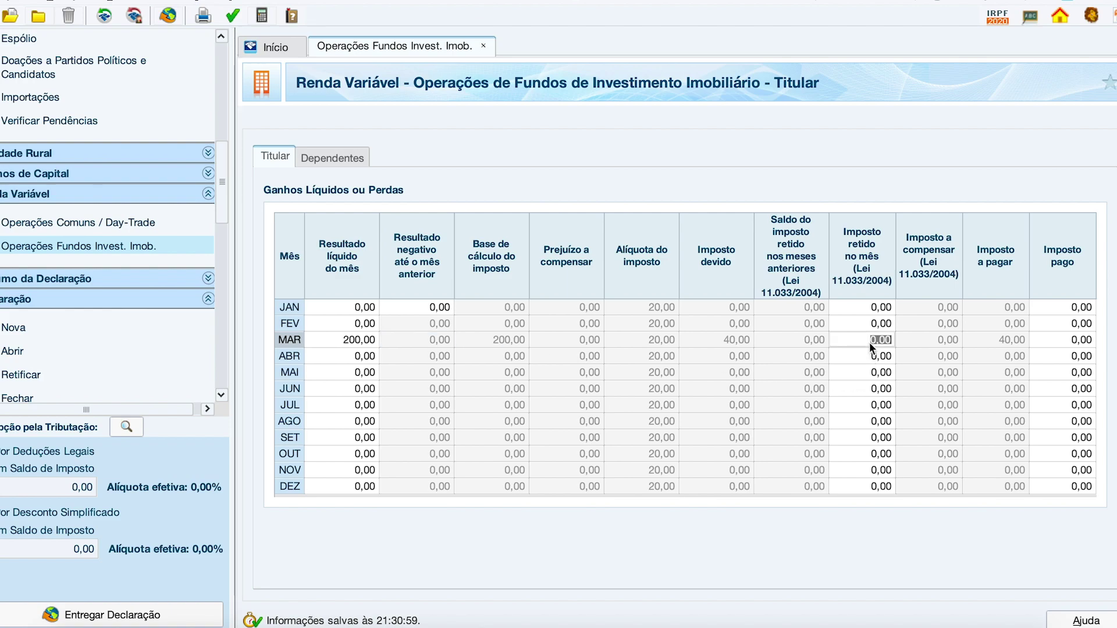